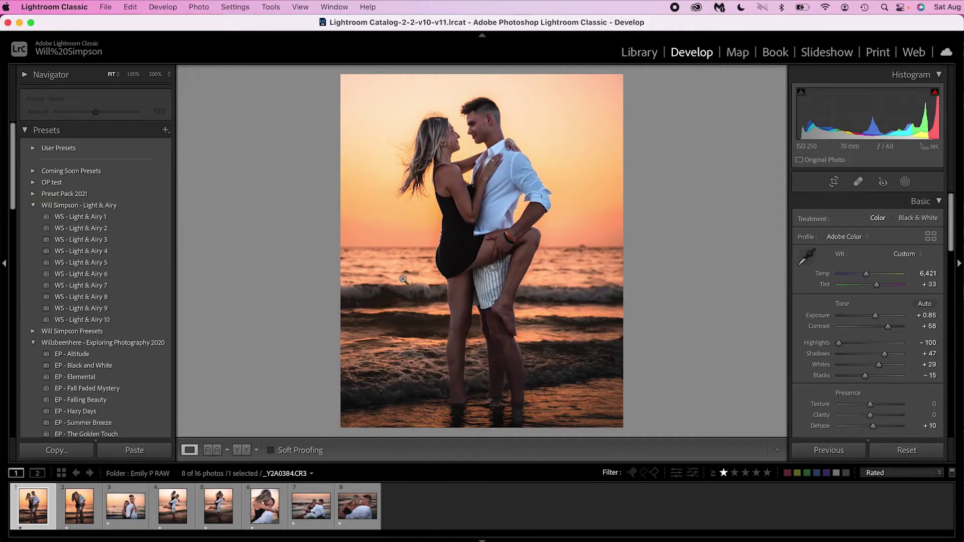
# View the Lightroom Classic version information and close it
pyautogui.click(70, 5)
pyautogui.click(68, 25)
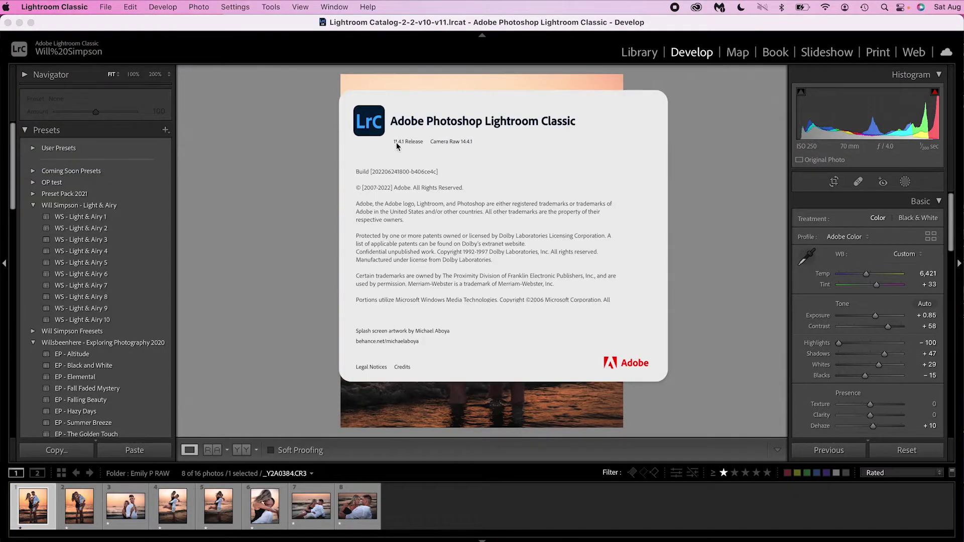
pyautogui.click(397, 146)
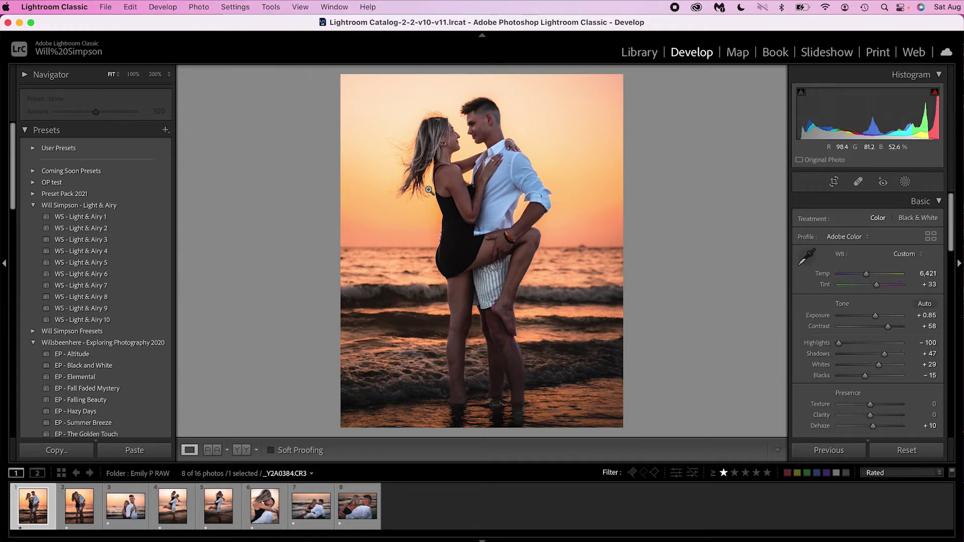
# Send the sunset couple photo to Adobe Photoshop 2022 for editing and duplicate its Background layer
pyautogui.rightClick(408, 157)
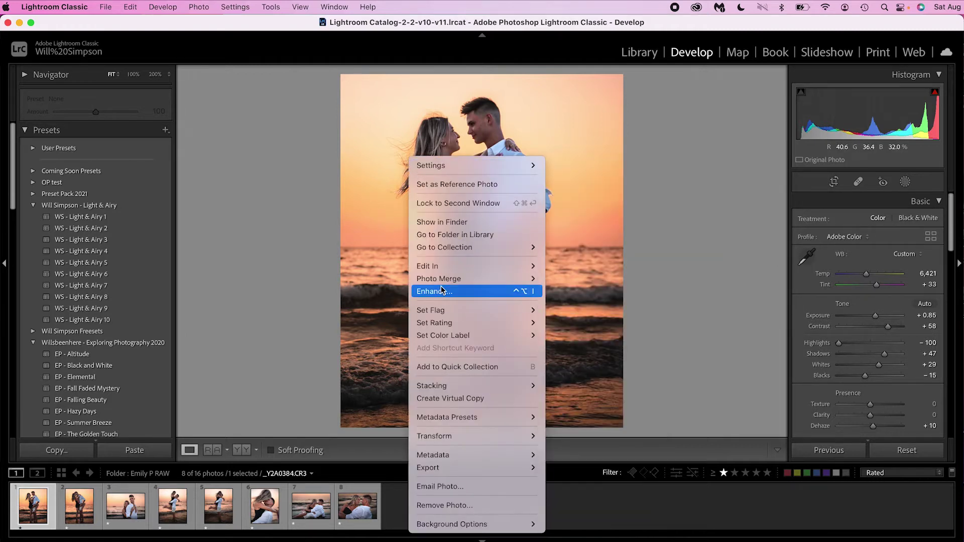
pyautogui.moveTo(440, 266)
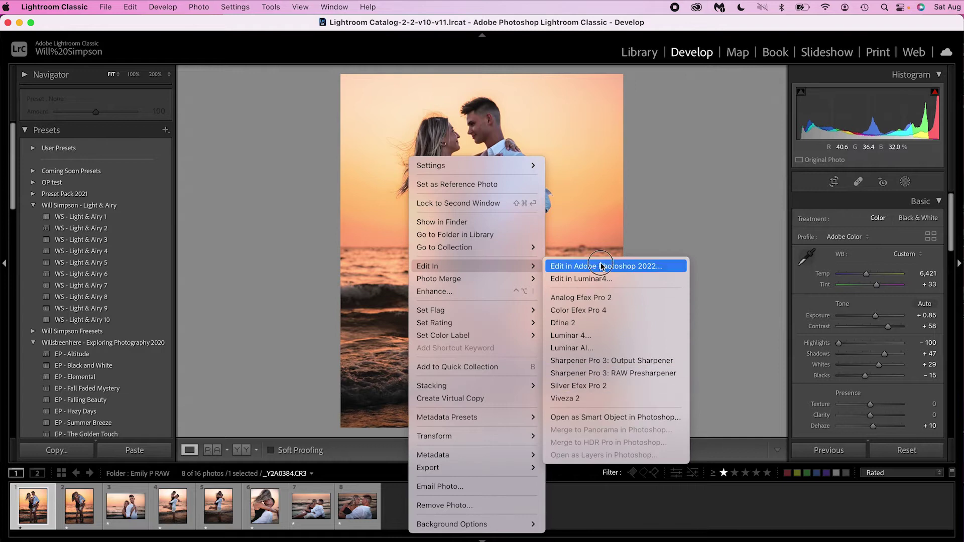
pyautogui.click(395, 301)
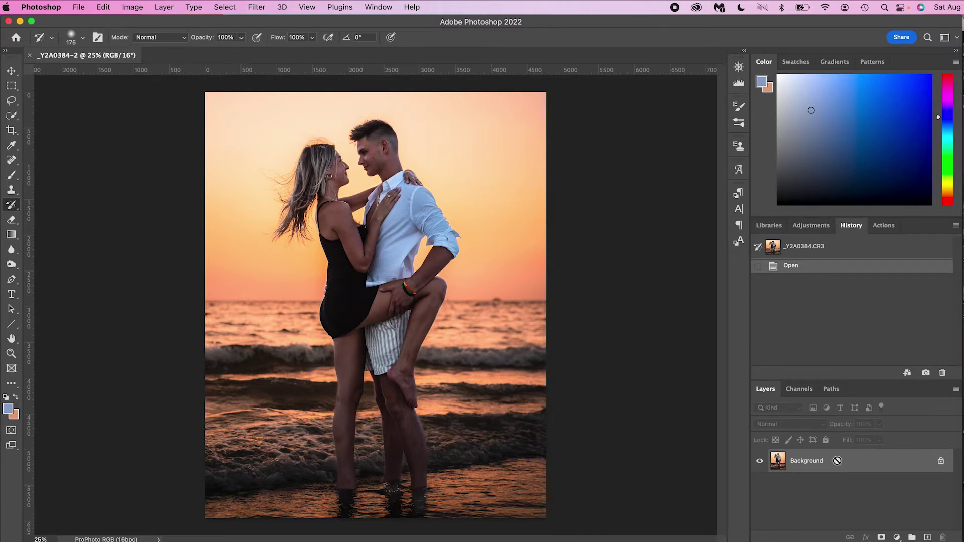
pyautogui.hotkey('ctrl', 'j')
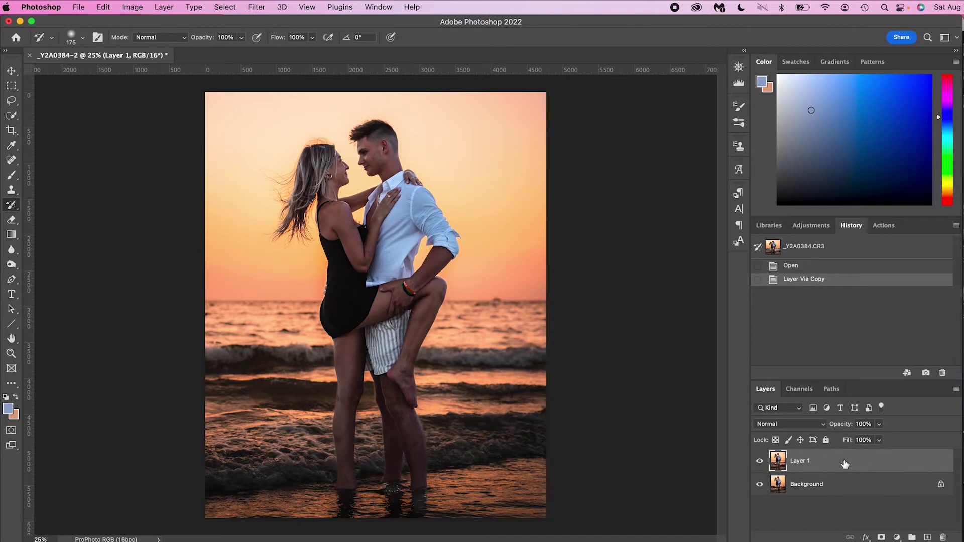
# Duplicate the Background layer a second time and delete that extra copy
pyautogui.moveTo(847, 490); pyautogui.dragTo(927, 538)
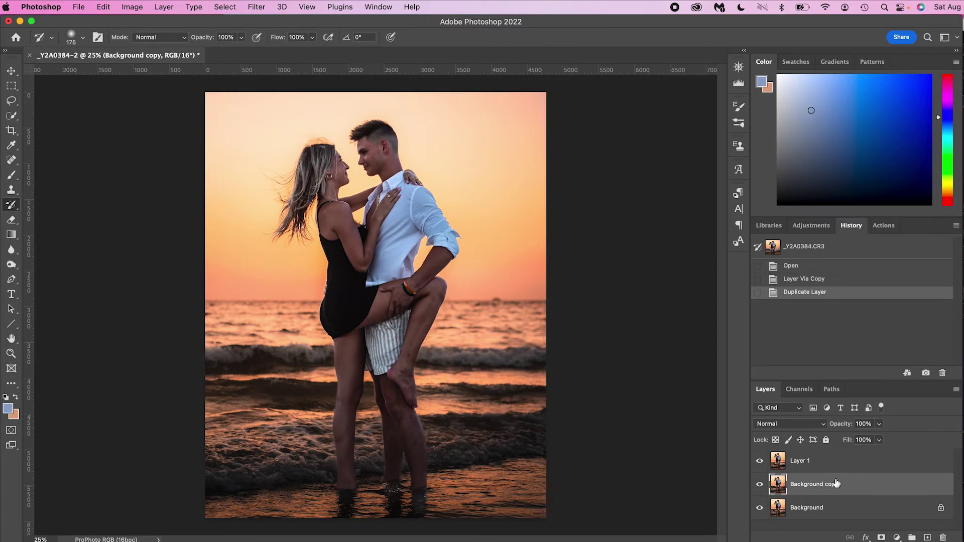
pyautogui.click(944, 538)
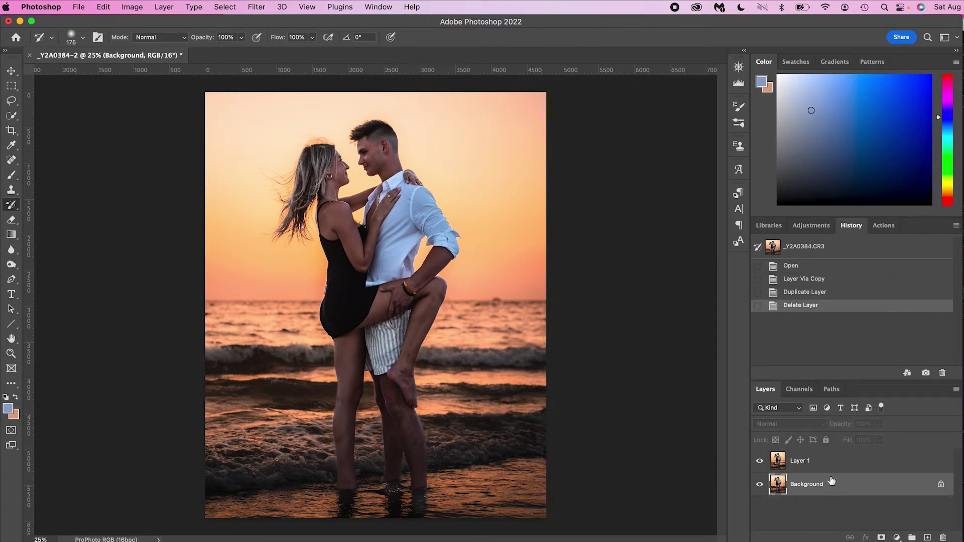
pyautogui.click(817, 462)
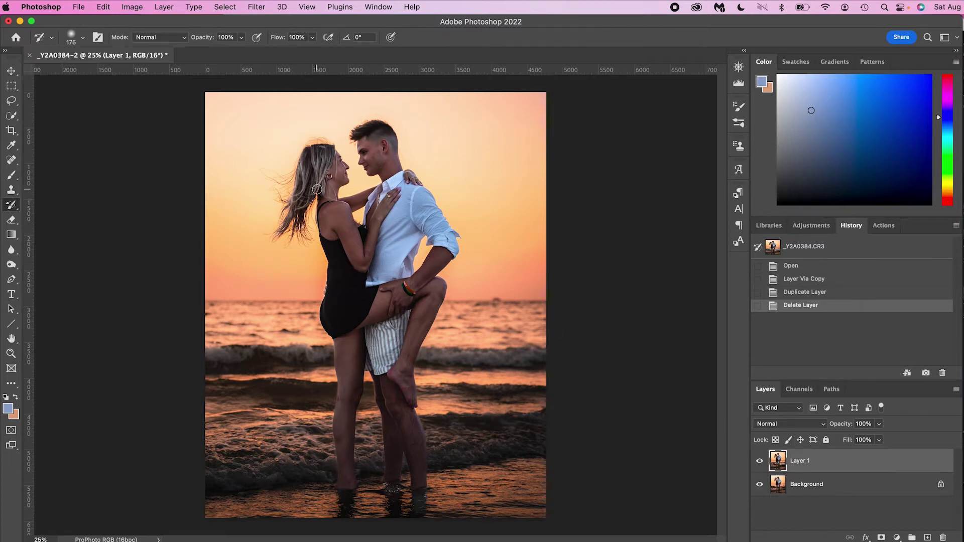
# Activate the Clone Stamp tool for retouching the flyaway hair around the woman's head
pyautogui.press('z')
pyautogui.moveTo(261, 174); pyautogui.dragTo(426, 278)
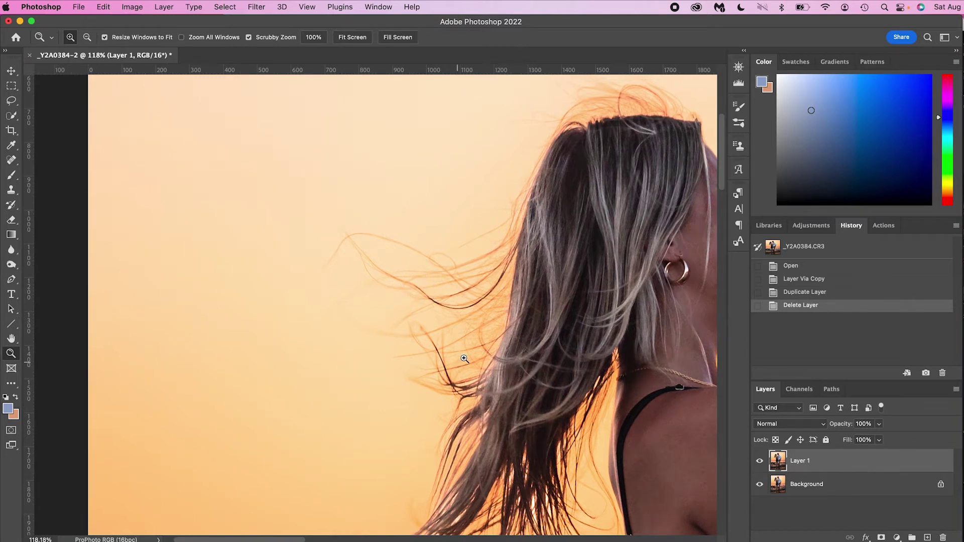
pyautogui.moveTo(496, 276); pyautogui.dragTo(445, 259)
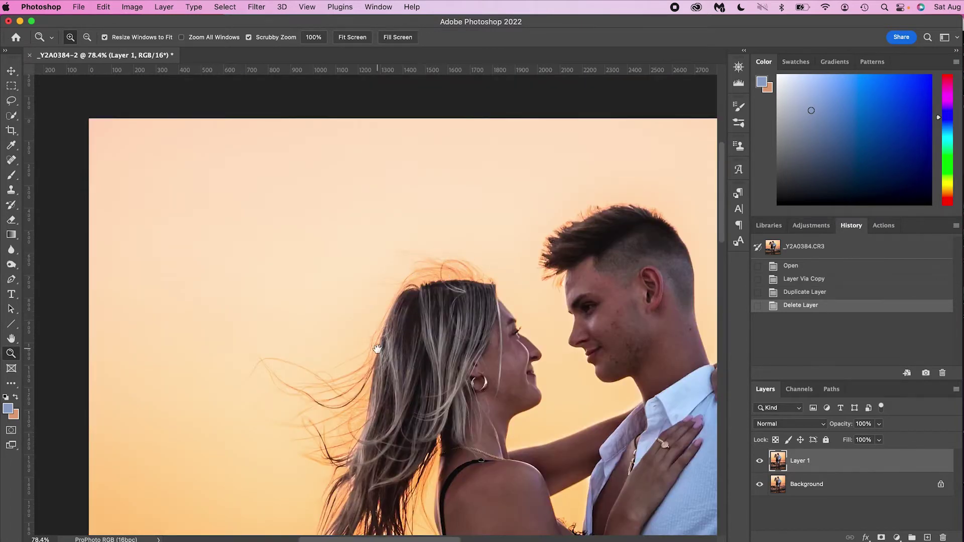
pyautogui.moveTo(377, 348); pyautogui.dragTo(424, 298)
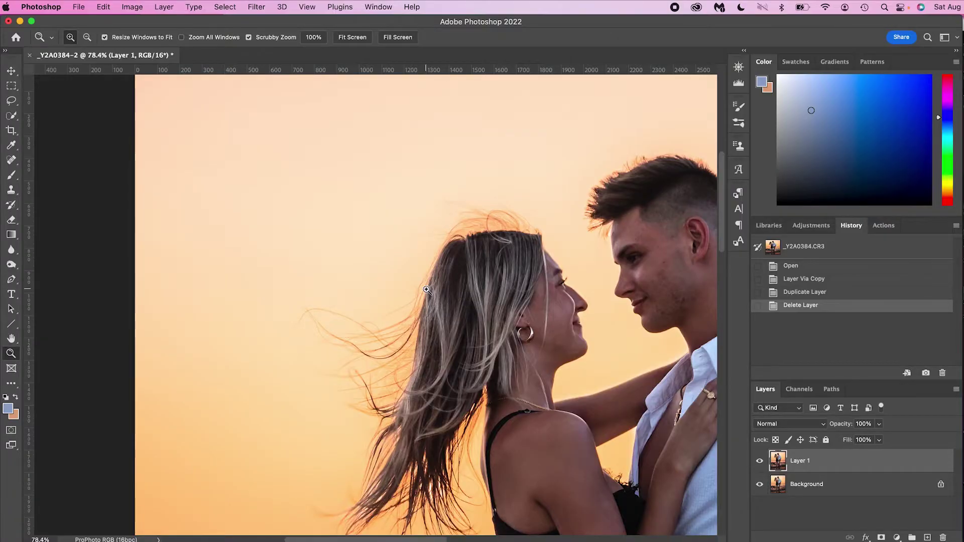
pyautogui.click(11, 190)
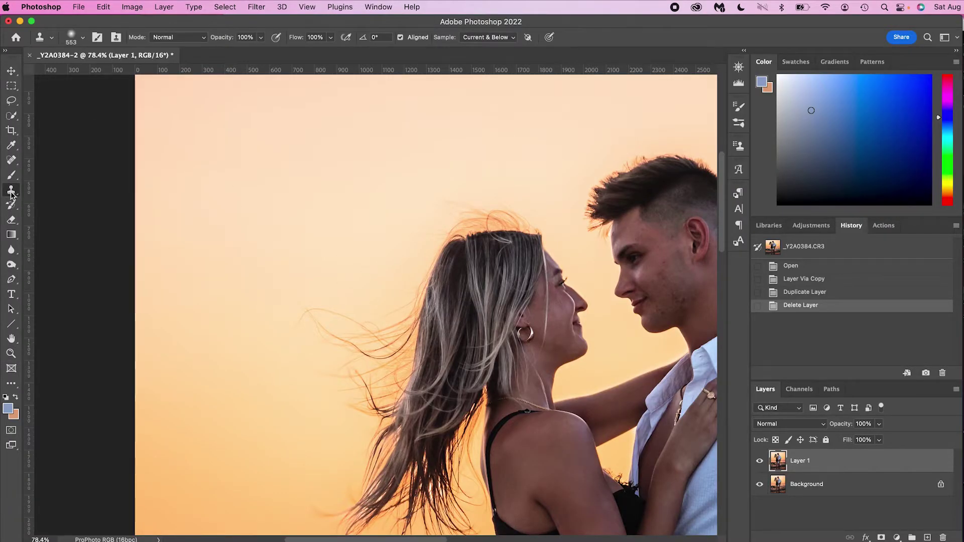
pyautogui.click(12, 192)
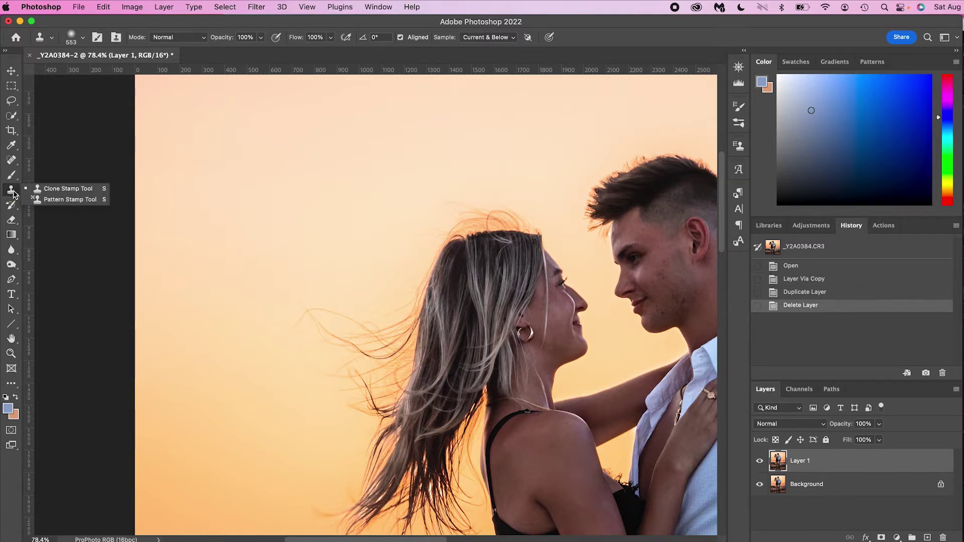
pyautogui.click(70, 191)
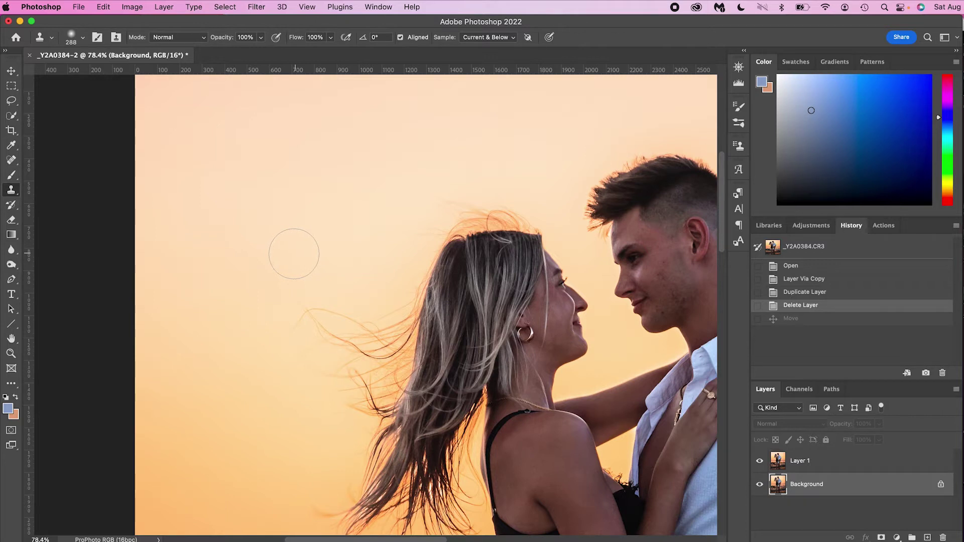
# Set the clone brush to Soft Round at 188 px with 0% hardness and make Layer 1 the active layer
pyautogui.moveTo(317, 250)
pyautogui.mouseDown()
pyautogui.moveTo(265, 254)
pyautogui.moveTo(370, 254)
pyautogui.moveTo(313, 260)
pyautogui.mouseUp()
pyautogui.click(85, 39)
pyautogui.moveTo(121, 75)
pyautogui.mouseDown()
pyautogui.moveTo(88, 73)
pyautogui.moveTo(117, 75)
pyautogui.mouseUp()
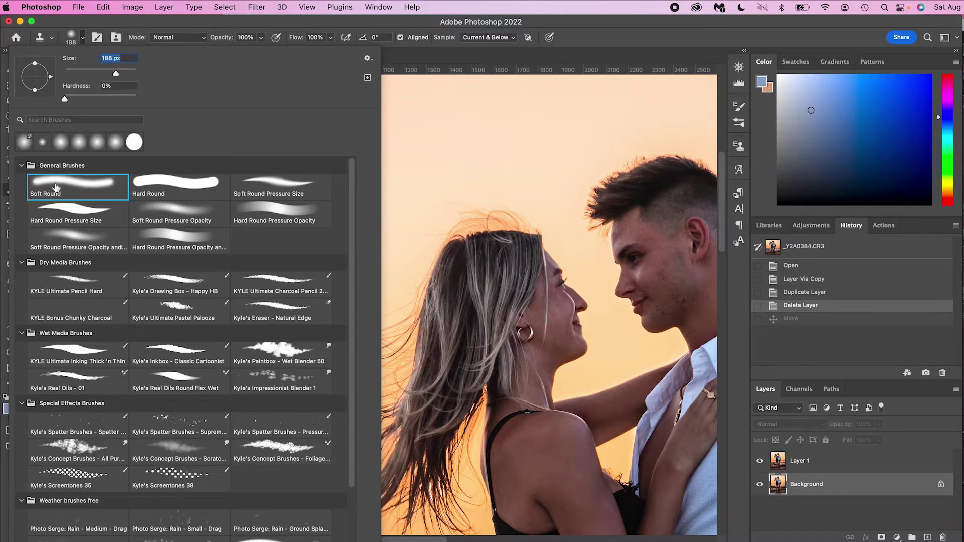
pyautogui.click(71, 186)
pyautogui.doubleClick(82, 184)
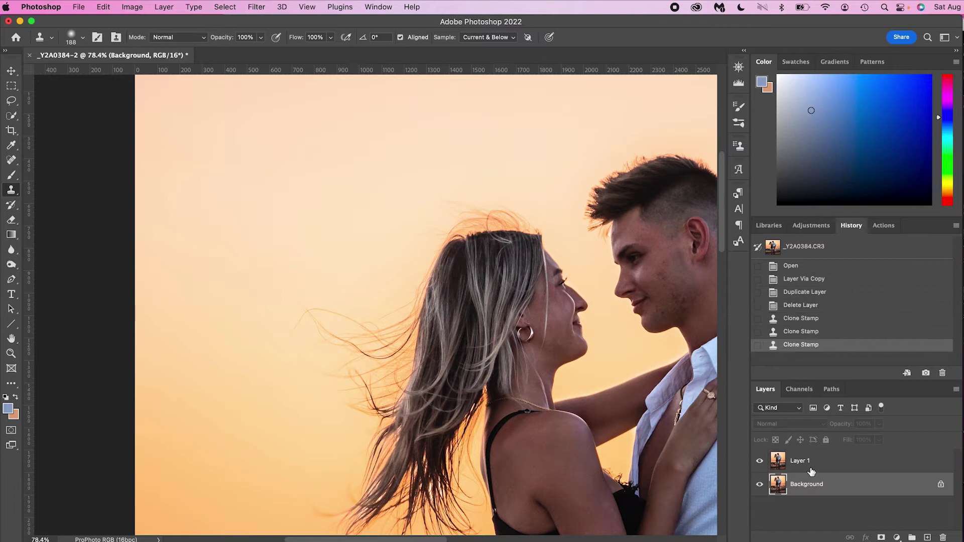
pyautogui.click(806, 468)
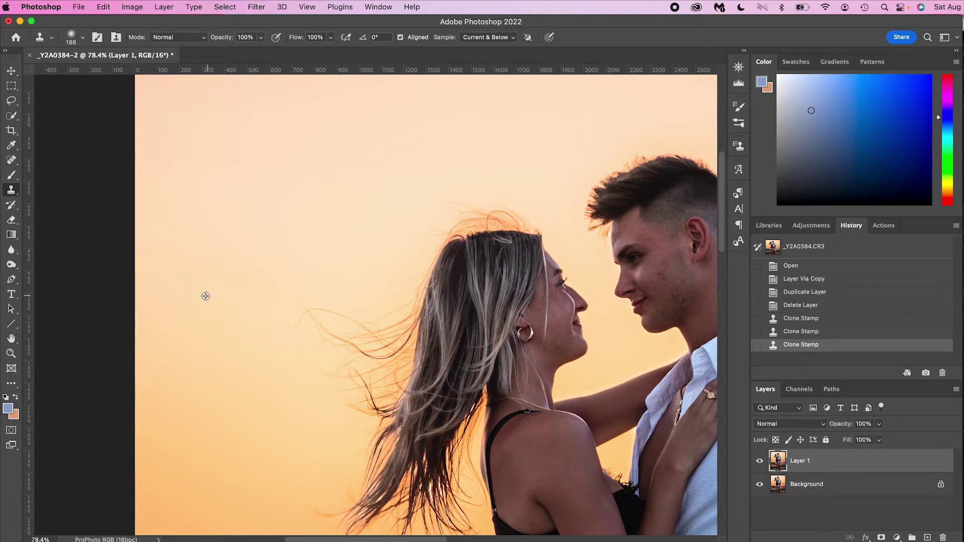
# Try cloning sky from two different sample points over the tips of the long flyaway hairs behind the woman's head
pyautogui.keyDown('alt'); pyautogui.click(213, 316); pyautogui.keyUp('alt')
pyautogui.moveTo(301, 312)
pyautogui.mouseDown()
pyautogui.moveTo(295, 318)
pyautogui.moveTo(320, 320)
pyautogui.mouseUp()
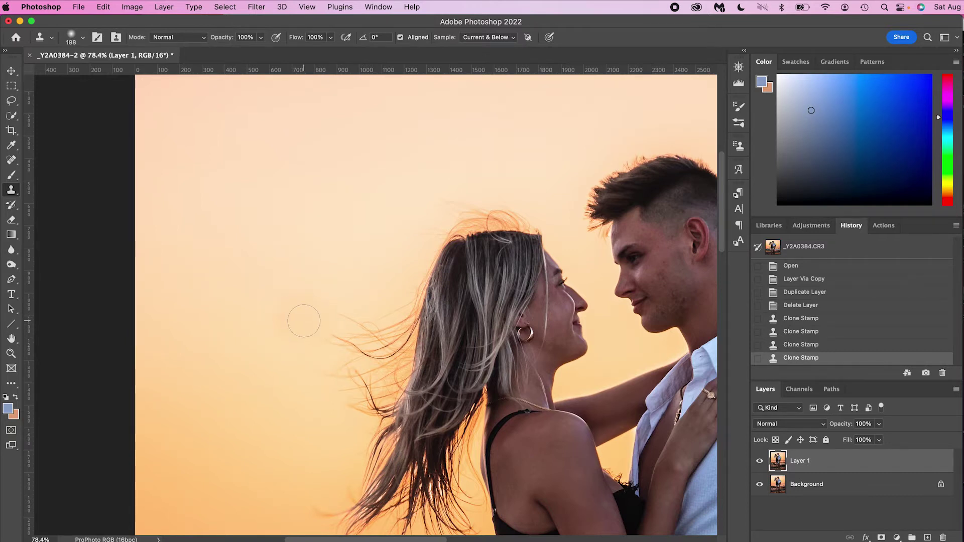
pyautogui.press('super+z')
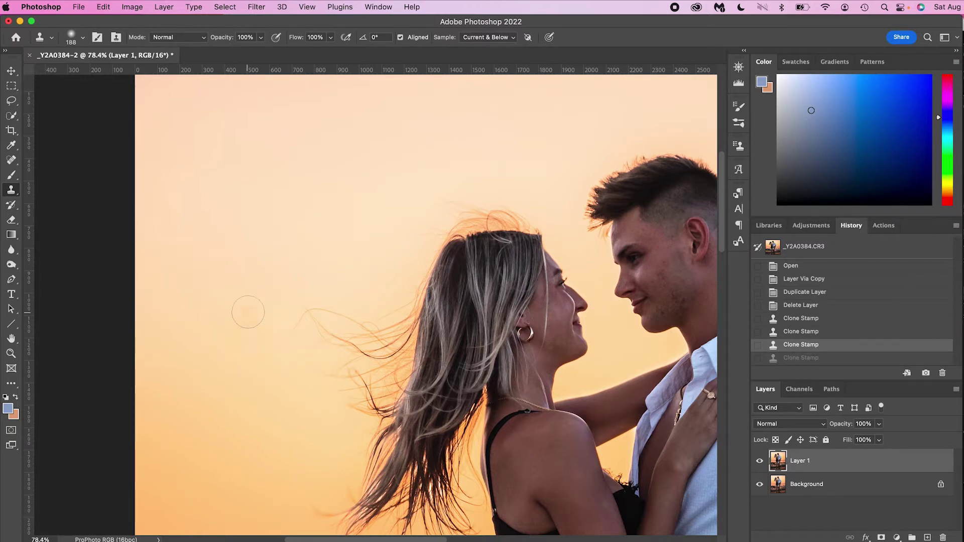
pyautogui.keyDown('alt'); pyautogui.click(309, 255); pyautogui.keyUp('alt')
pyautogui.moveTo(293, 295); pyautogui.dragTo(321, 326)
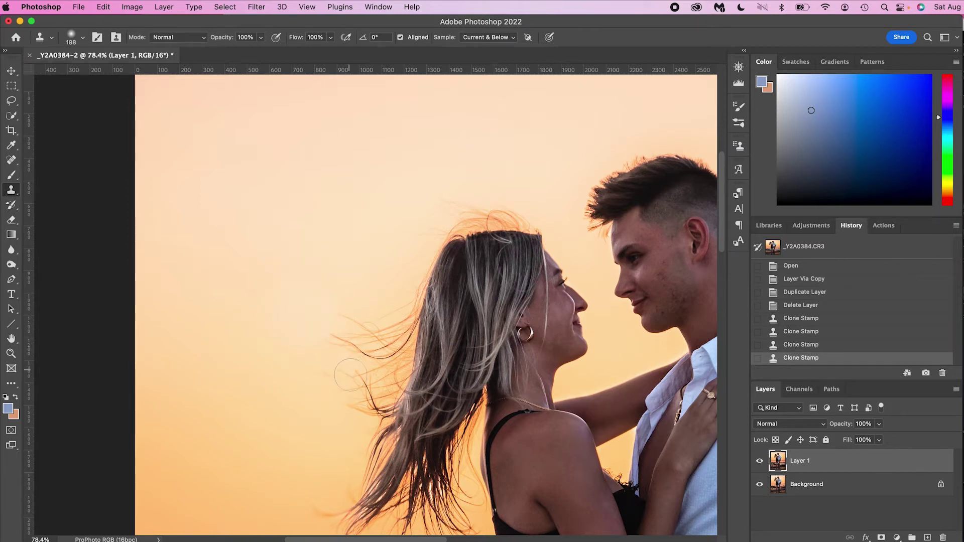
pyautogui.press('super+z')
# Clone clean sky over the flyaway hairs behind and above the woman's head, using a 64 px brush near the hairline, and compare with the original
pyautogui.keyDown('alt'); pyautogui.click(247, 280); pyautogui.keyUp('alt')
pyautogui.moveTo(297, 303)
pyautogui.mouseDown()
pyautogui.moveTo(288, 328)
pyautogui.moveTo(305, 318)
pyautogui.moveTo(304, 327)
pyautogui.moveTo(325, 323)
pyautogui.moveTo(303, 366)
pyautogui.moveTo(308, 344)
pyautogui.moveTo(300, 362)
pyautogui.moveTo(335, 362)
pyautogui.moveTo(341, 379)
pyautogui.moveTo(349, 319)
pyautogui.moveTo(341, 336)
pyautogui.moveTo(362, 316)
pyautogui.moveTo(345, 392)
pyautogui.moveTo(353, 408)
pyautogui.moveTo(371, 392)
pyautogui.moveTo(394, 320)
pyautogui.moveTo(373, 392)
pyautogui.moveTo(391, 369)
pyautogui.moveTo(407, 273)
pyautogui.moveTo(390, 267)
pyautogui.moveTo(374, 291)
pyautogui.moveTo(397, 286)
pyautogui.moveTo(403, 272)
pyautogui.moveTo(396, 304)
pyautogui.moveTo(423, 226)
pyautogui.moveTo(429, 220)
pyautogui.moveTo(419, 239)
pyautogui.moveTo(440, 210)
pyautogui.moveTo(464, 205)
pyautogui.moveTo(444, 214)
pyautogui.mouseUp()
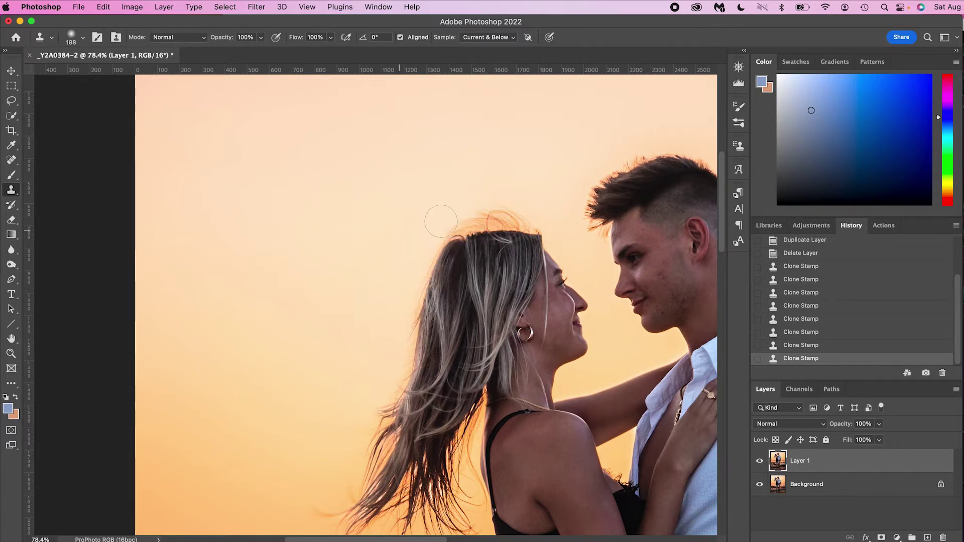
pyautogui.keyDown('alt'); pyautogui.click(499, 181); pyautogui.keyUp('alt')
pyautogui.moveTo(523, 210)
pyautogui.mouseDown()
pyautogui.moveTo(469, 206)
pyautogui.moveTo(448, 217)
pyautogui.moveTo(542, 212)
pyautogui.moveTo(487, 204)
pyautogui.mouseUp()
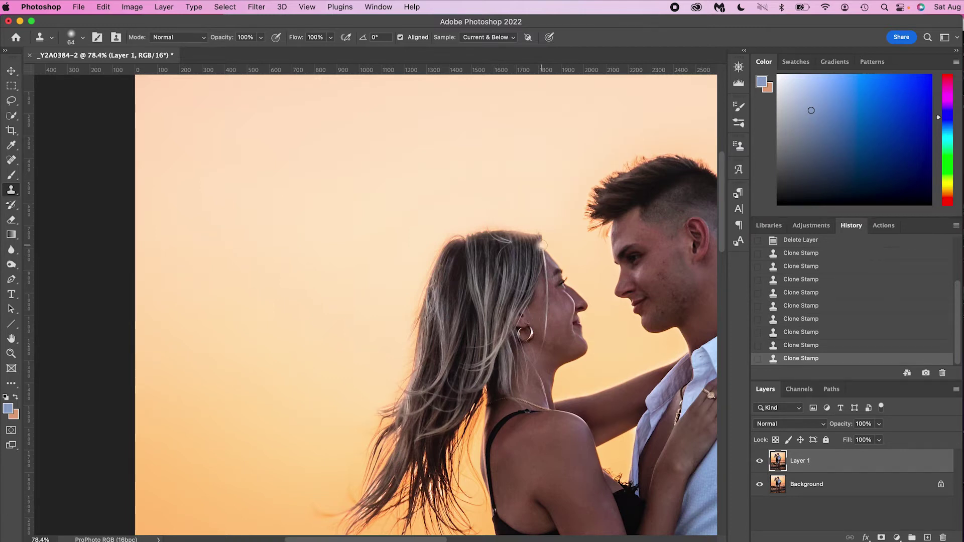
pyautogui.moveTo(531, 227)
pyautogui.mouseDown()
pyautogui.moveTo(448, 229)
pyautogui.moveTo(490, 204)
pyautogui.moveTo(494, 213)
pyautogui.moveTo(445, 235)
pyautogui.moveTo(504, 223)
pyautogui.moveTo(437, 237)
pyautogui.mouseUp()
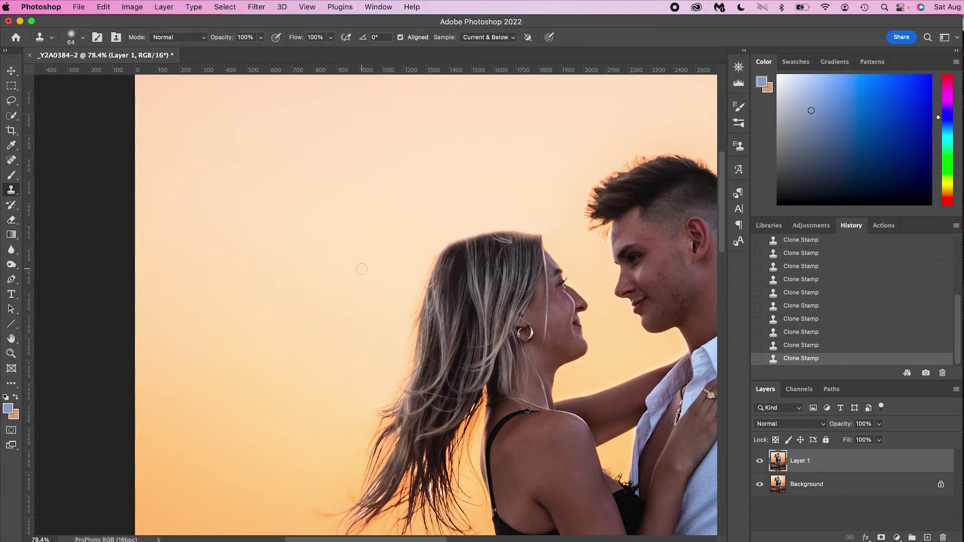
pyautogui.click(759, 461)
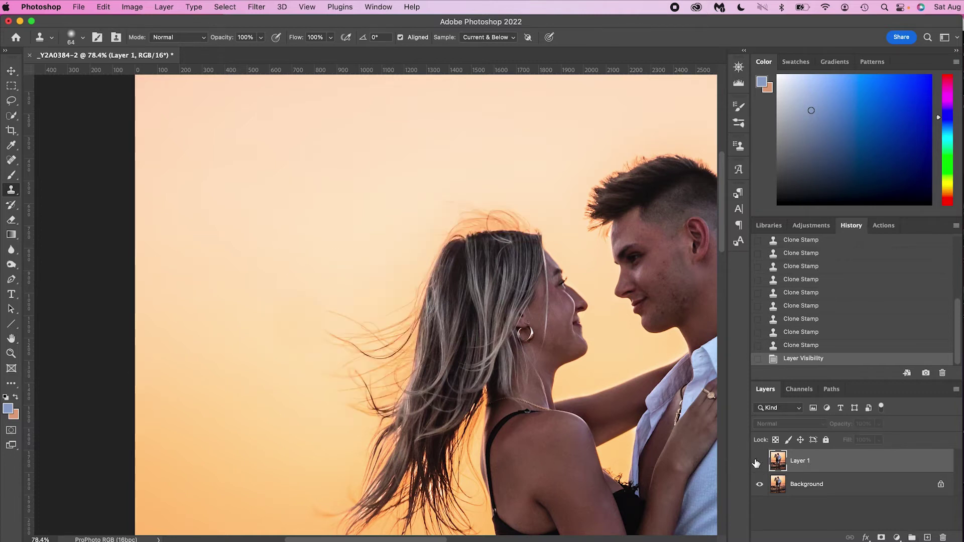
pyautogui.click(759, 462)
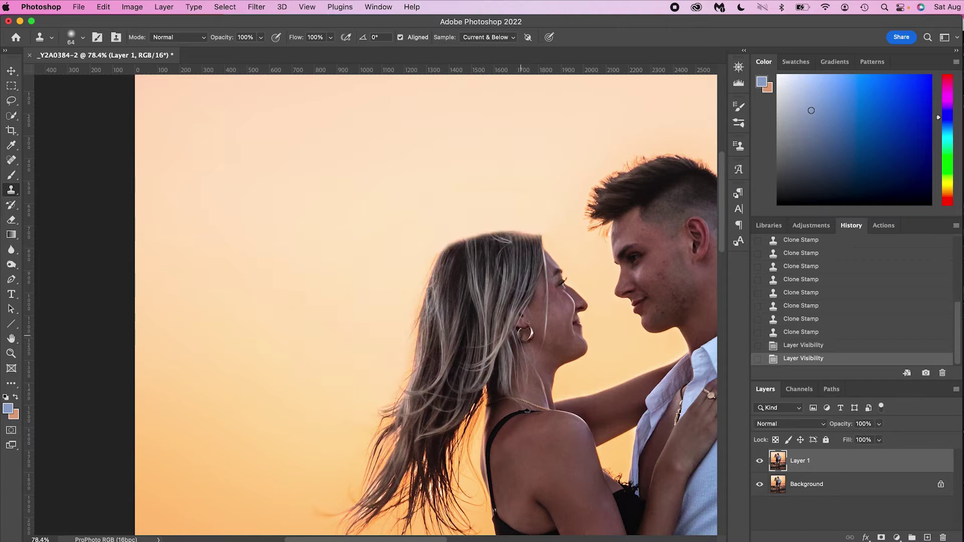
# Restore the blurred hairline along the top of the woman's head with the History Brush at 53 px
pyautogui.press('super+plus')
pyautogui.press('super+plus')
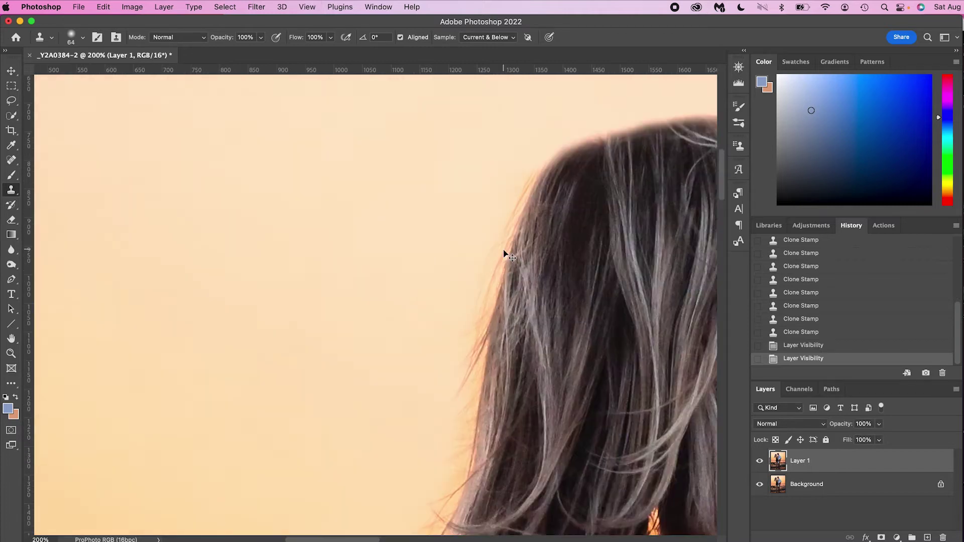
pyautogui.moveTo(585, 232); pyautogui.dragTo(233, 366)
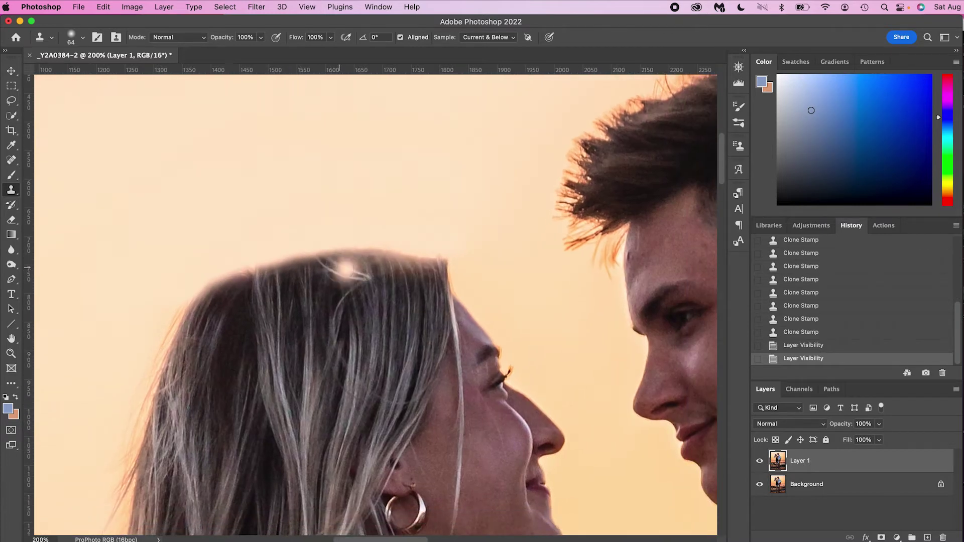
pyautogui.hscroll(-3, 454, 293)
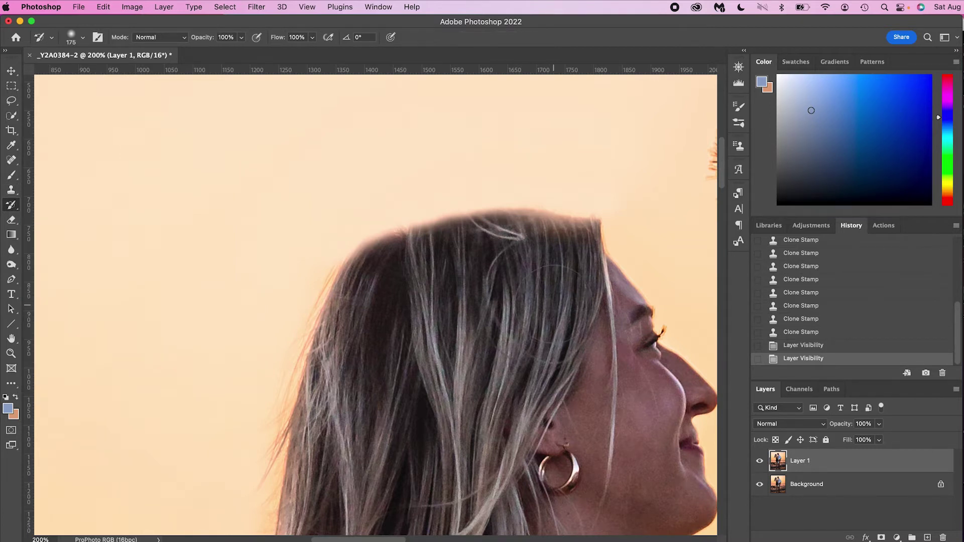
pyautogui.keyDown('ctrl'); pyautogui.keyDown('alt'); pyautogui.moveTo(533, 261); pyautogui.dragTo(463, 264); pyautogui.keyUp('alt'); pyautogui.keyUp('ctrl')
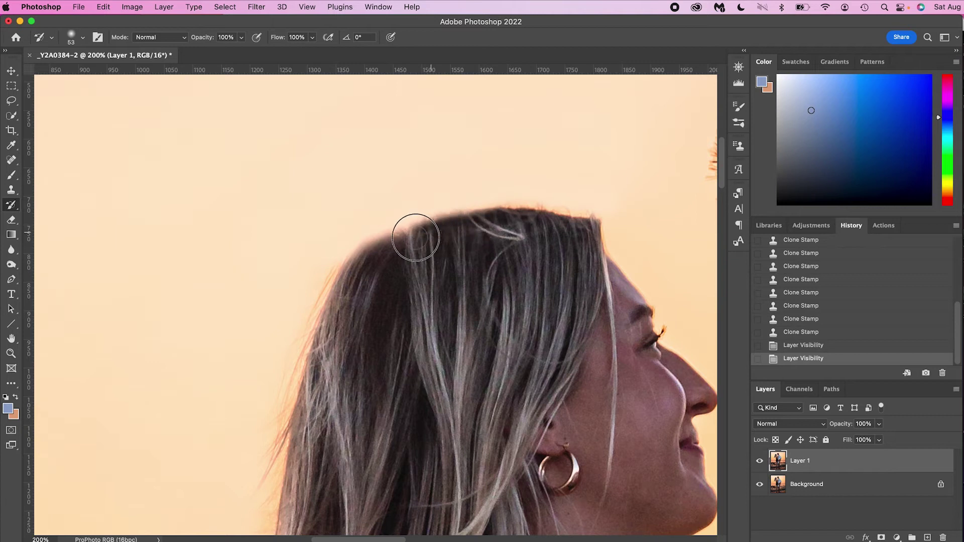
pyautogui.moveTo(384, 250)
pyautogui.mouseDown()
pyautogui.moveTo(482, 230)
pyautogui.moveTo(389, 243)
pyautogui.moveTo(428, 226)
pyautogui.moveTo(493, 226)
pyautogui.mouseUp()
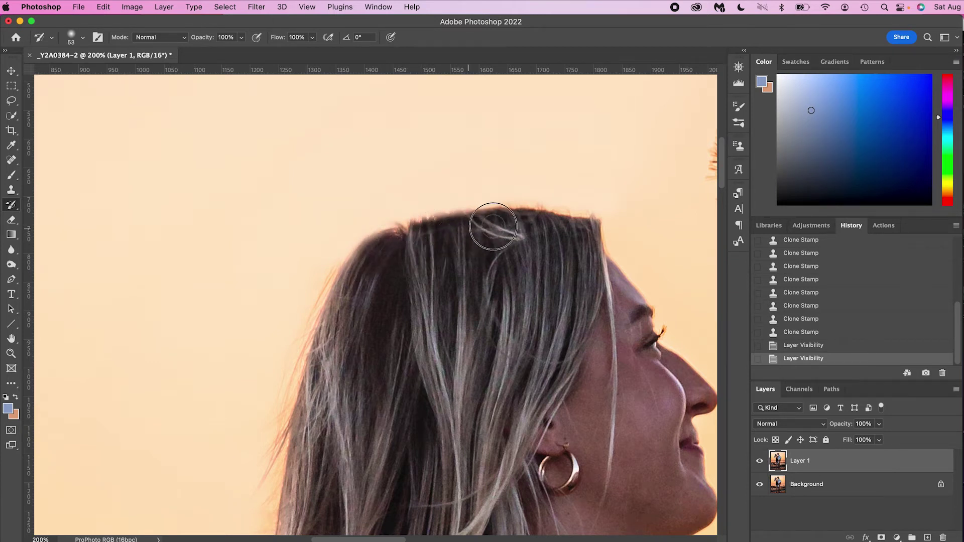
pyautogui.moveTo(444, 300); pyautogui.dragTo(537, 230)
# Restore the natural strands along the lower outer edge of the woman's hair with the History Brush
pyautogui.moveTo(485, 168)
pyautogui.mouseDown()
pyautogui.moveTo(456, 185)
pyautogui.moveTo(397, 291)
pyautogui.moveTo(381, 457)
pyautogui.mouseUp()
pyautogui.moveTo(431, 433)
pyautogui.mouseDown()
pyautogui.moveTo(492, 269)
pyautogui.moveTo(443, 366)
pyautogui.mouseUp()
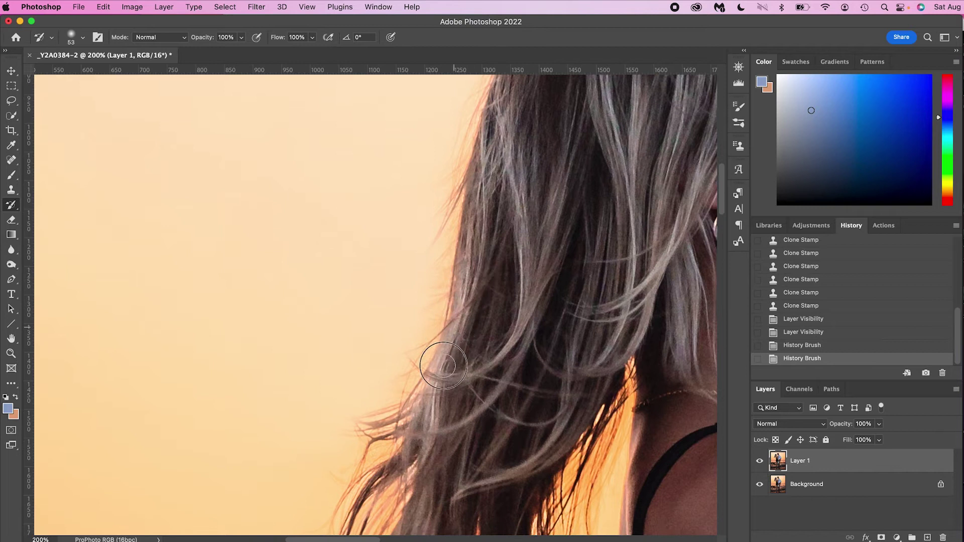
pyautogui.moveTo(415, 435); pyautogui.dragTo(417, 438)
# Restore part of the woman's outer hair edge and clone sky over the remaining flyaways along it with a 61 px brush
pyautogui.moveTo(519, 158); pyautogui.dragTo(499, 284)
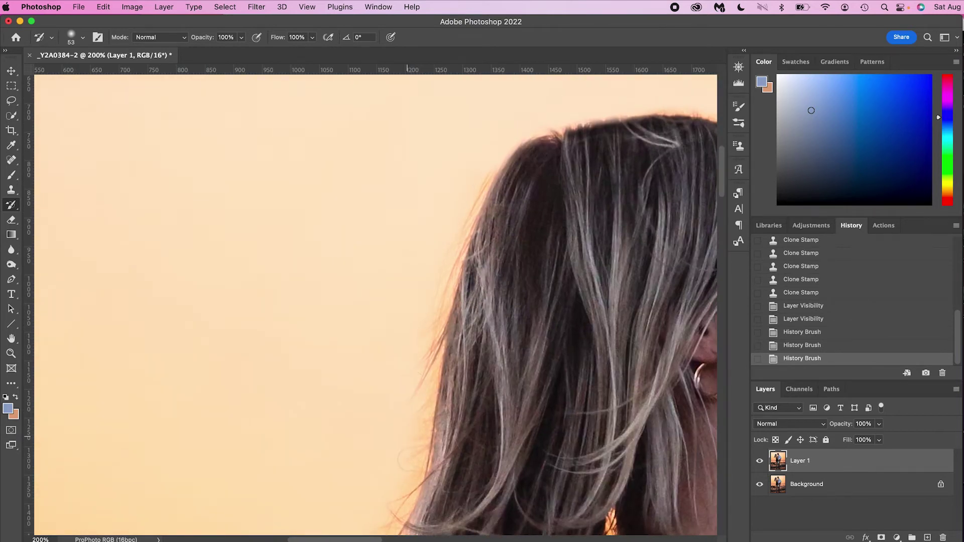
pyautogui.press('s')
pyautogui.moveTo(307, 380)
pyautogui.keyDown('ctrl'); pyautogui.keyDown('alt'); pyautogui.mouseDown()
pyautogui.moveTo(359, 385)
pyautogui.moveTo(334, 396)
pyautogui.mouseUp(); pyautogui.keyUp('alt'); pyautogui.keyUp('ctrl')
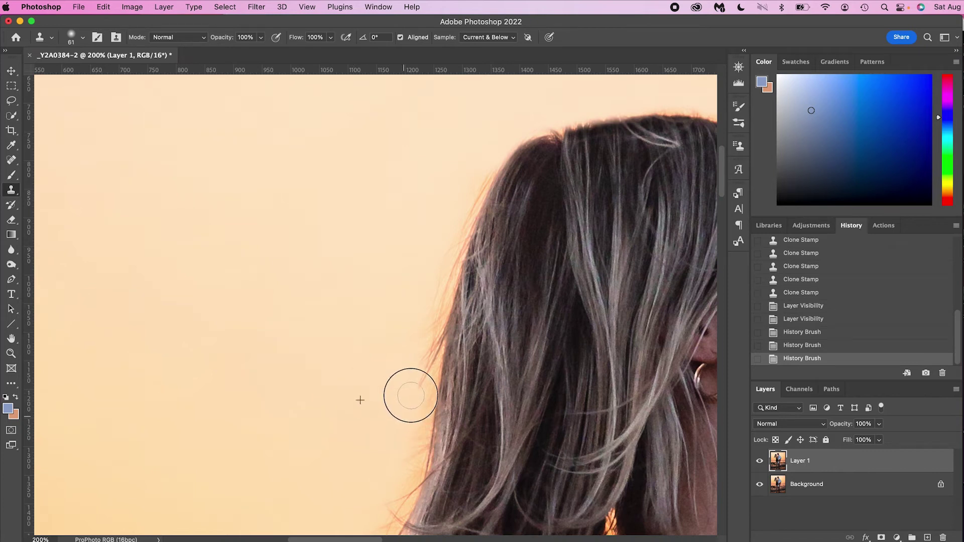
pyautogui.moveTo(417, 414)
pyautogui.mouseDown()
pyautogui.moveTo(430, 296)
pyautogui.moveTo(452, 254)
pyautogui.moveTo(448, 232)
pyautogui.moveTo(483, 170)
pyautogui.moveTo(432, 290)
pyautogui.mouseUp()
pyautogui.scroll(-5, 447, 194)
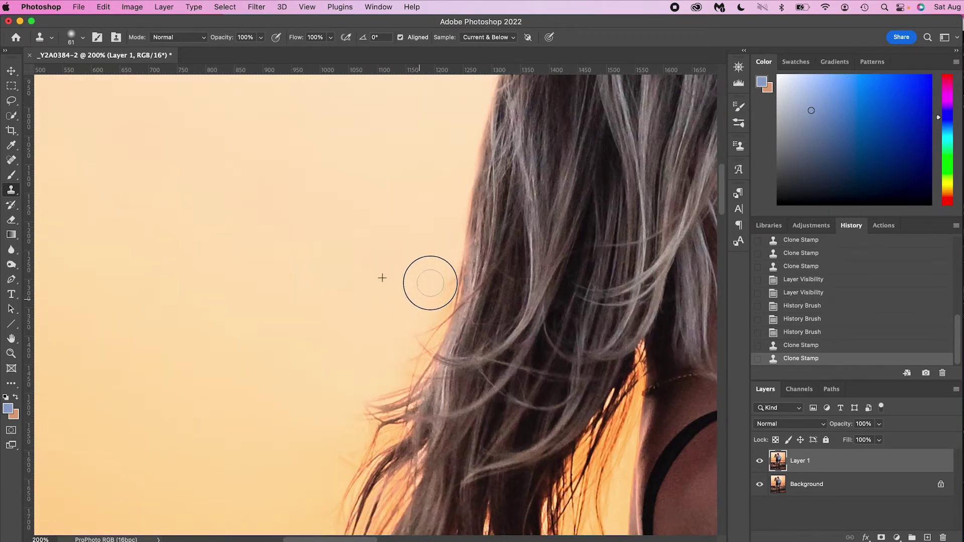
pyautogui.moveTo(447, 272)
pyautogui.mouseDown()
pyautogui.moveTo(412, 364)
pyautogui.moveTo(390, 375)
pyautogui.moveTo(447, 296)
pyautogui.mouseUp()
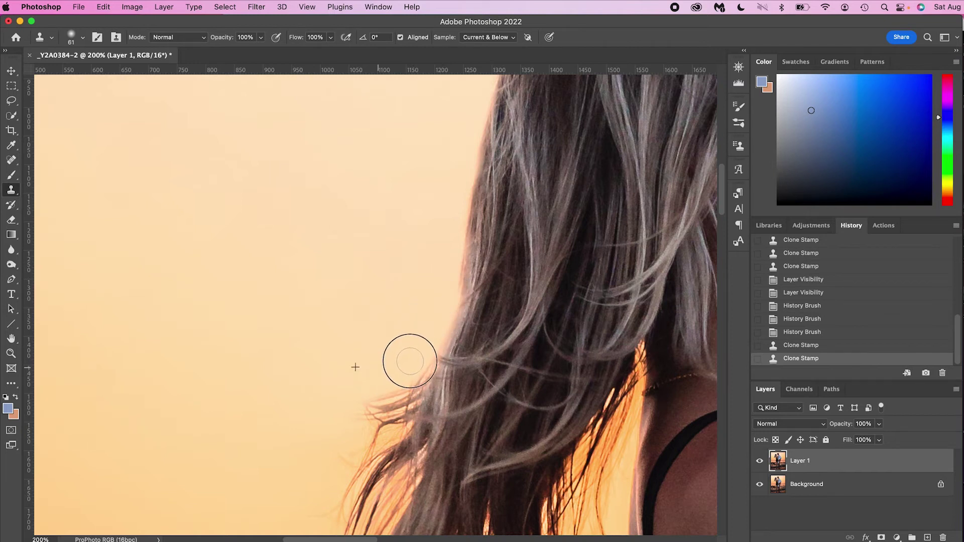
# Restore the natural outer edge and crown of the woman's hair with the History Brush at 53 px
pyautogui.press('y')
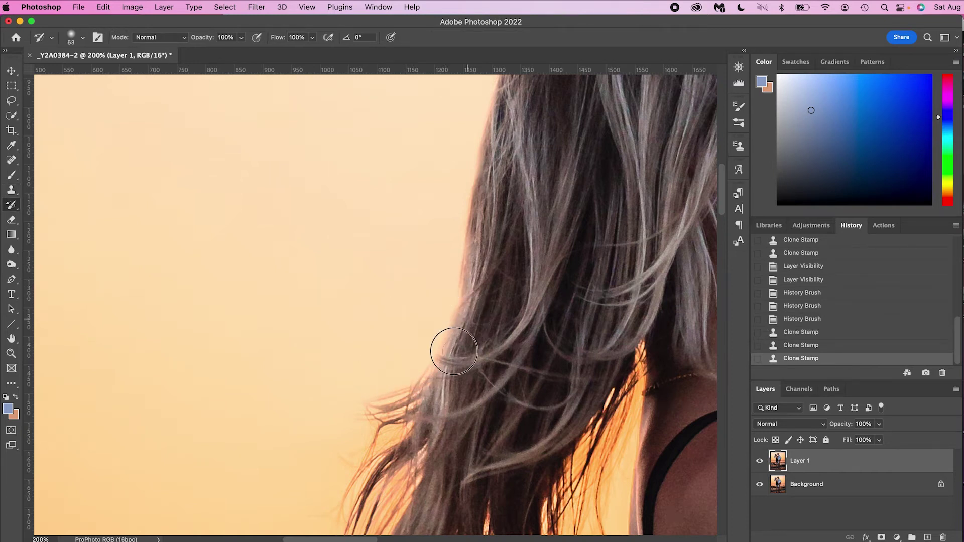
pyautogui.moveTo(485, 211)
pyautogui.mouseDown()
pyautogui.moveTo(508, 168)
pyautogui.moveTo(417, 365)
pyautogui.moveTo(442, 292)
pyautogui.mouseUp()
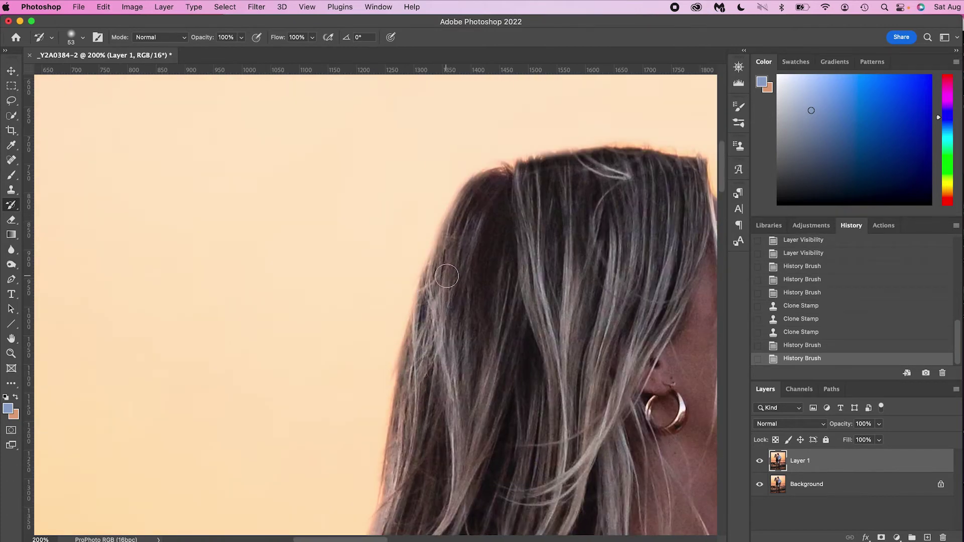
pyautogui.moveTo(421, 340)
pyautogui.mouseDown()
pyautogui.moveTo(458, 216)
pyautogui.moveTo(505, 176)
pyautogui.moveTo(633, 161)
pyautogui.moveTo(591, 156)
pyautogui.moveTo(546, 163)
pyautogui.moveTo(620, 157)
pyautogui.moveTo(696, 167)
pyautogui.mouseUp()
pyautogui.hscroll(5, 529, 200)
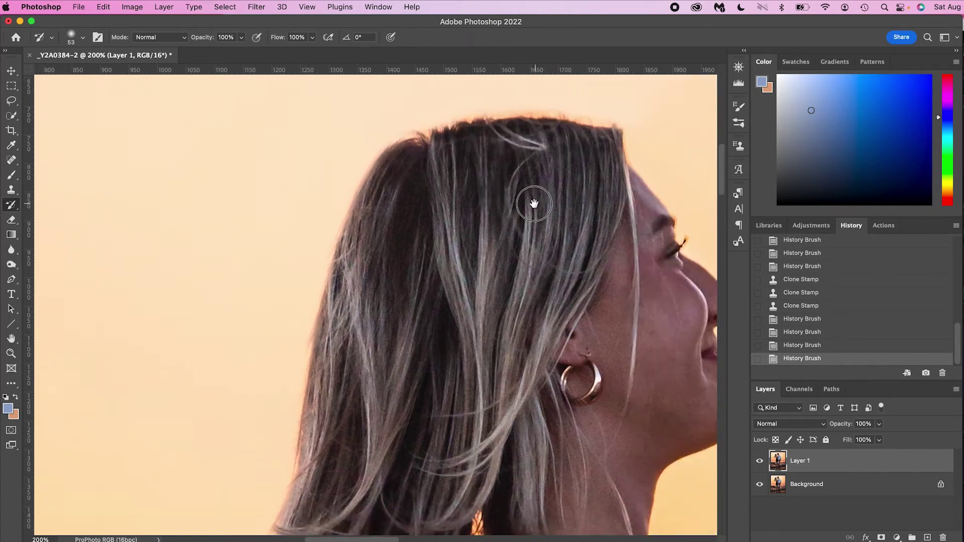
# Fit the couple photo to the window and compare the retouched layer with the original
pyautogui.press('super+0')
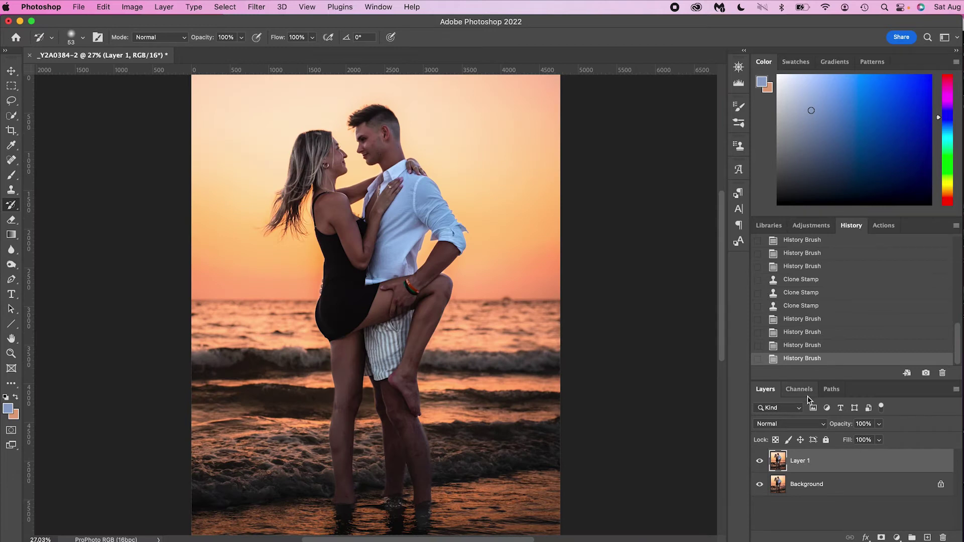
pyautogui.click(760, 461)
pyautogui.click(760, 461)
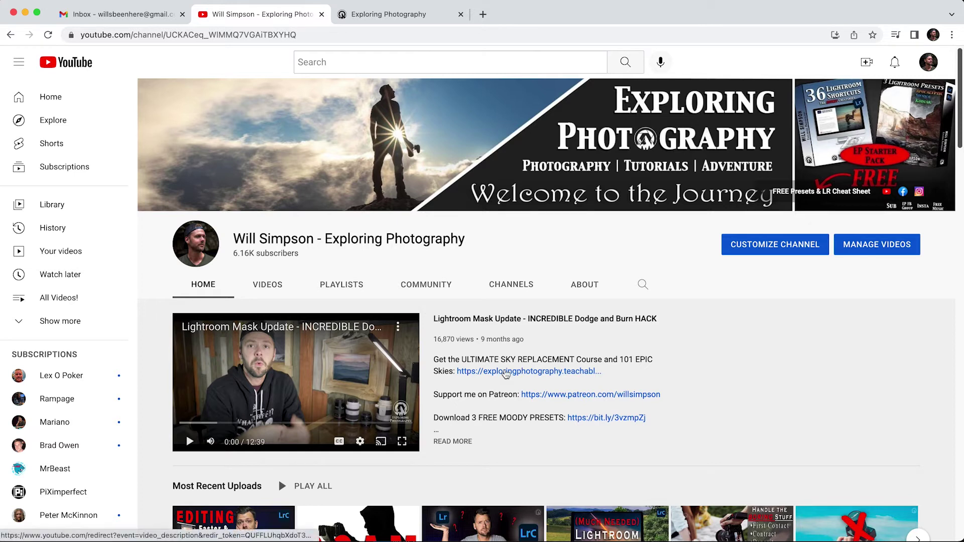
# Open the Exploring Photography course page from the YouTube channel's video description in Chrome
pyautogui.click(489, 371)
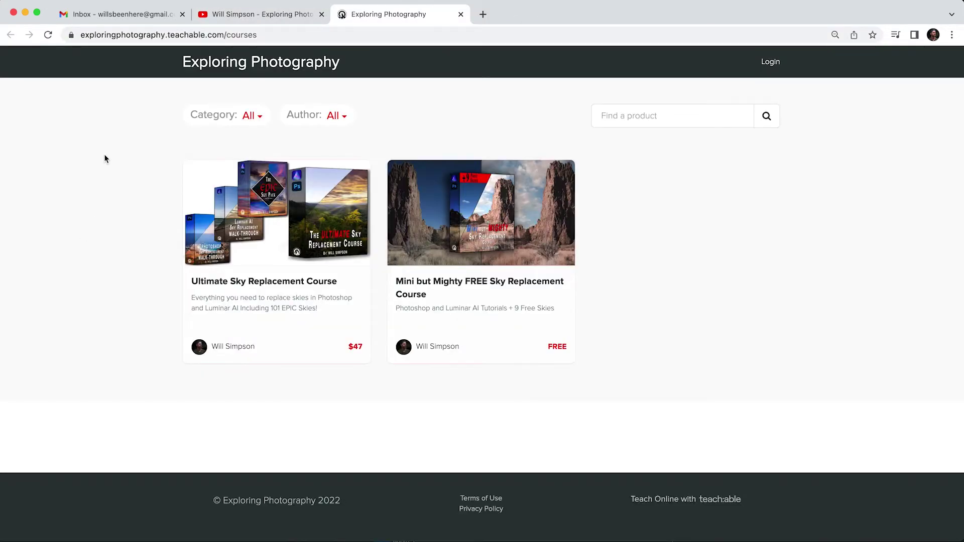
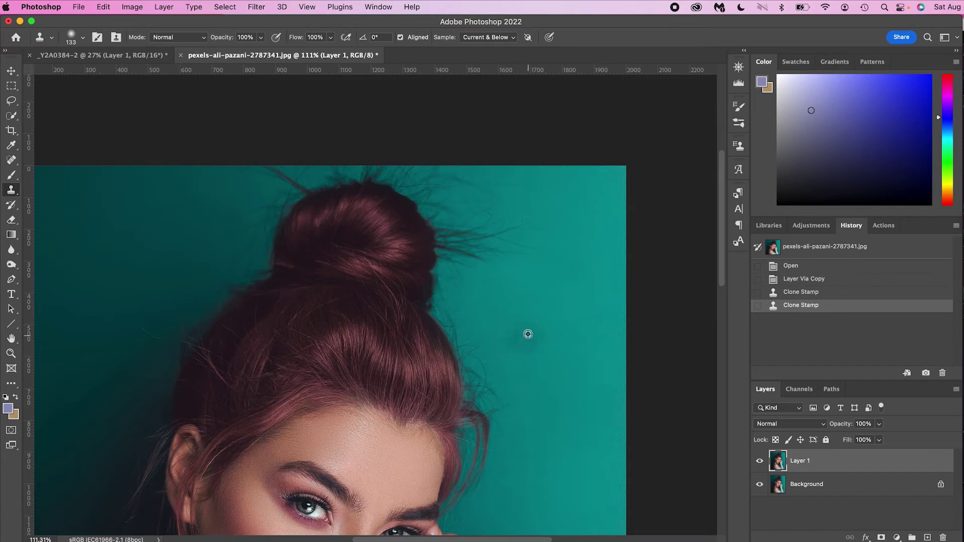
# Clone clean teal background over the flyaway hairs on the light side of the woman's bun with a 133 px brush
pyautogui.moveTo(484, 344)
pyautogui.mouseDown()
pyautogui.moveTo(512, 412)
pyautogui.moveTo(489, 381)
pyautogui.mouseUp()
pyautogui.moveTo(458, 326)
pyautogui.mouseDown()
pyautogui.moveTo(462, 285)
pyautogui.moveTo(529, 247)
pyautogui.moveTo(513, 216)
pyautogui.moveTo(523, 194)
pyautogui.moveTo(512, 173)
pyautogui.mouseUp()
pyautogui.moveTo(503, 168)
pyautogui.mouseDown()
pyautogui.moveTo(510, 198)
pyautogui.moveTo(497, 253)
pyautogui.moveTo(486, 243)
pyautogui.moveTo(489, 255)
pyautogui.moveTo(477, 205)
pyautogui.moveTo(520, 222)
pyautogui.moveTo(360, 222)
pyautogui.mouseUp()
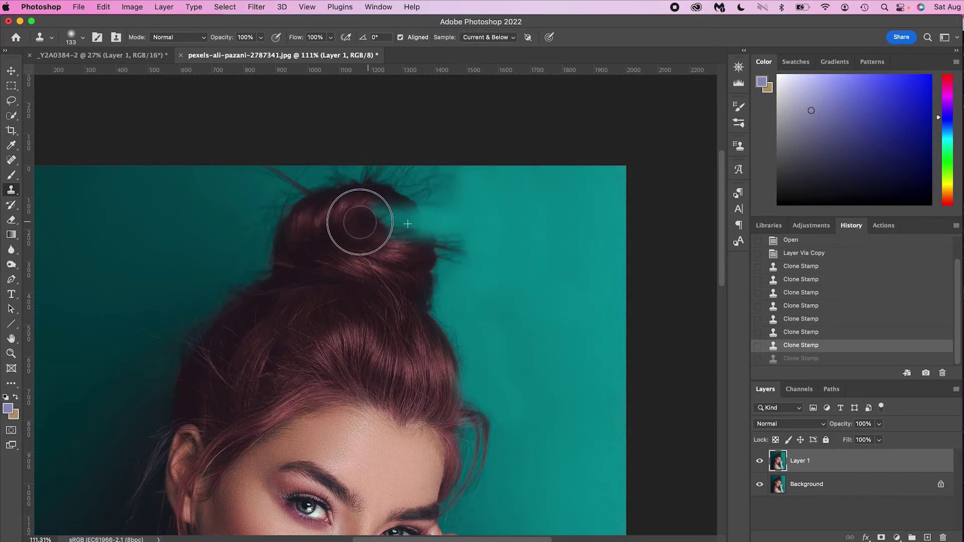
pyautogui.moveTo(360, 222); pyautogui.dragTo(253, 221)
pyautogui.press('super+z')
pyautogui.moveTo(480, 229)
pyautogui.mouseDown()
pyautogui.moveTo(467, 251)
pyautogui.moveTo(452, 250)
pyautogui.moveTo(443, 186)
pyautogui.moveTo(420, 165)
pyautogui.moveTo(429, 189)
pyautogui.moveTo(396, 166)
pyautogui.moveTo(418, 176)
pyautogui.mouseUp()
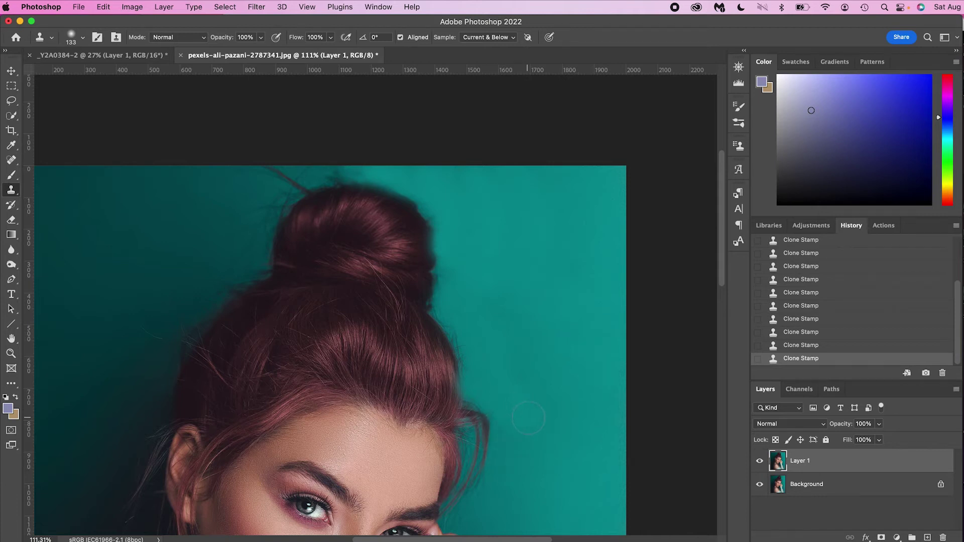
# Blend the cloned patches in the light teal background beside the hair with a 162 px Clone Stamp at 44% opacity
pyautogui.moveTo(579, 429); pyautogui.dragTo(585, 430)
pyautogui.moveTo(230, 39); pyautogui.dragTo(201, 43)
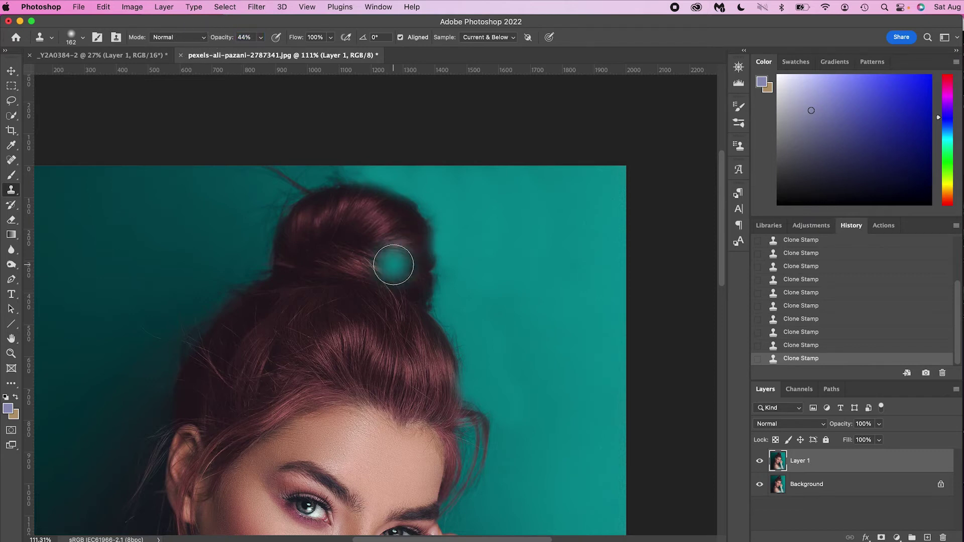
pyautogui.moveTo(512, 424)
pyautogui.mouseDown()
pyautogui.moveTo(510, 388)
pyautogui.moveTo(488, 348)
pyautogui.moveTo(502, 336)
pyautogui.moveTo(532, 381)
pyautogui.mouseUp()
pyautogui.moveTo(534, 386)
pyautogui.mouseDown()
pyautogui.moveTo(528, 439)
pyautogui.moveTo(566, 392)
pyautogui.moveTo(532, 358)
pyautogui.moveTo(545, 345)
pyautogui.moveTo(540, 230)
pyautogui.moveTo(524, 209)
pyautogui.moveTo(535, 224)
pyautogui.moveTo(546, 195)
pyautogui.moveTo(563, 228)
pyautogui.moveTo(562, 258)
pyautogui.mouseUp()
pyautogui.moveTo(525, 310)
pyautogui.mouseDown()
pyautogui.moveTo(475, 286)
pyautogui.moveTo(457, 293)
pyautogui.mouseUp()
# Clone dark teal background over the flyaway hairs above the bun and on its shadowed side at 100% opacity
pyautogui.hscroll(-10, 552, 377)
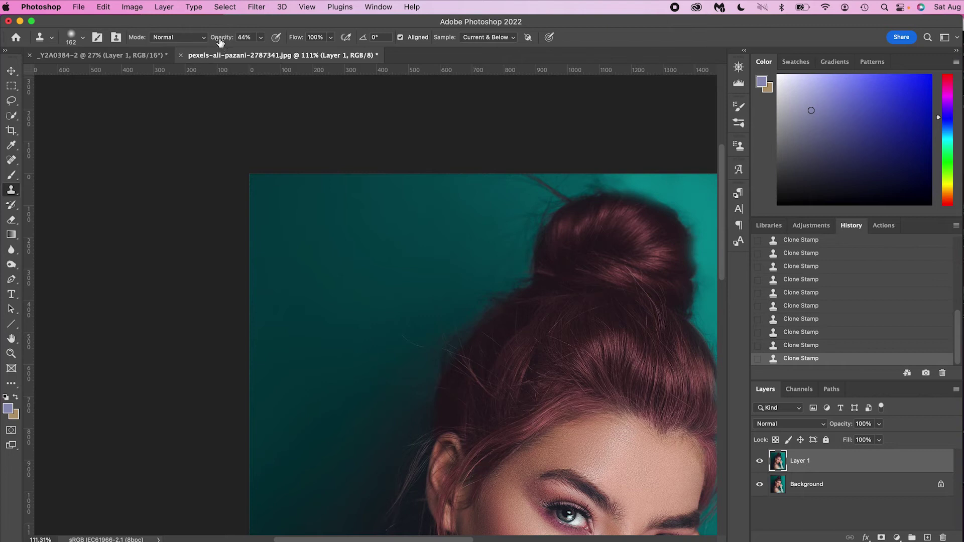
pyautogui.moveTo(220, 42); pyautogui.dragTo(366, 45)
pyautogui.moveTo(485, 290); pyautogui.dragTo(418, 286)
pyautogui.moveTo(360, 221); pyautogui.dragTo(339, 224)
pyautogui.keyDown('alt'); pyautogui.click(353, 188); pyautogui.keyUp('alt')
pyautogui.moveTo(414, 179)
pyautogui.mouseDown()
pyautogui.moveTo(451, 178)
pyautogui.moveTo(396, 213)
pyautogui.moveTo(439, 223)
pyautogui.moveTo(416, 258)
pyautogui.moveTo(431, 272)
pyautogui.moveTo(432, 221)
pyautogui.moveTo(434, 263)
pyautogui.moveTo(445, 255)
pyautogui.moveTo(459, 184)
pyautogui.moveTo(446, 227)
pyautogui.moveTo(486, 171)
pyautogui.moveTo(561, 173)
pyautogui.moveTo(501, 172)
pyautogui.moveTo(478, 183)
pyautogui.moveTo(463, 217)
pyautogui.moveTo(497, 181)
pyautogui.mouseUp()
pyautogui.moveTo(554, 177); pyautogui.dragTo(568, 174)
pyautogui.moveTo(416, 225); pyautogui.dragTo(297, 224)
pyautogui.moveTo(567, 270); pyautogui.dragTo(160, 244)
pyautogui.hscroll(8, 159, 244)
pyautogui.hscroll(-20, 151, 248)
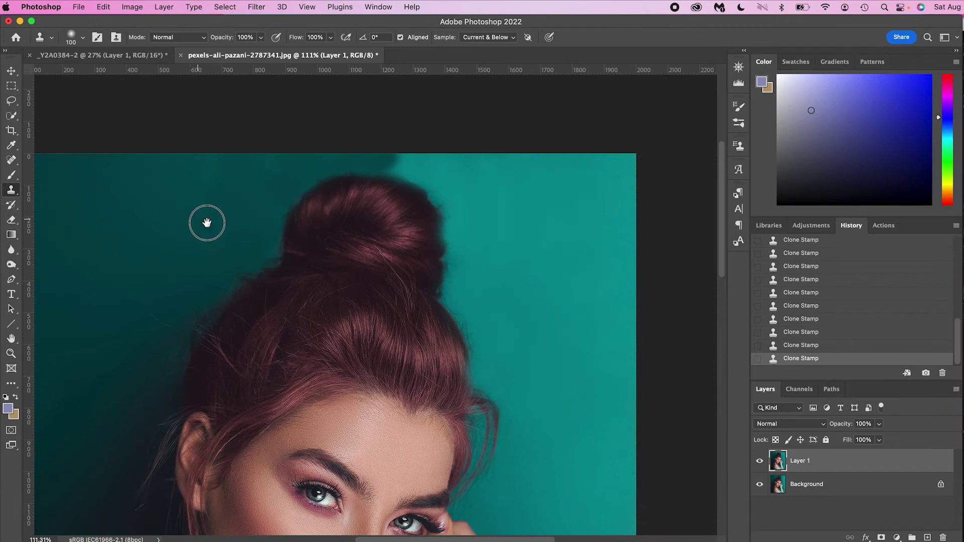
# Even out the cloned dark teal background beside the bun with a 198 px Clone Stamp at 40% opacity
pyautogui.moveTo(207, 222); pyautogui.dragTo(290, 231)
pyautogui.moveTo(200, 45); pyautogui.dragTo(193, 46)
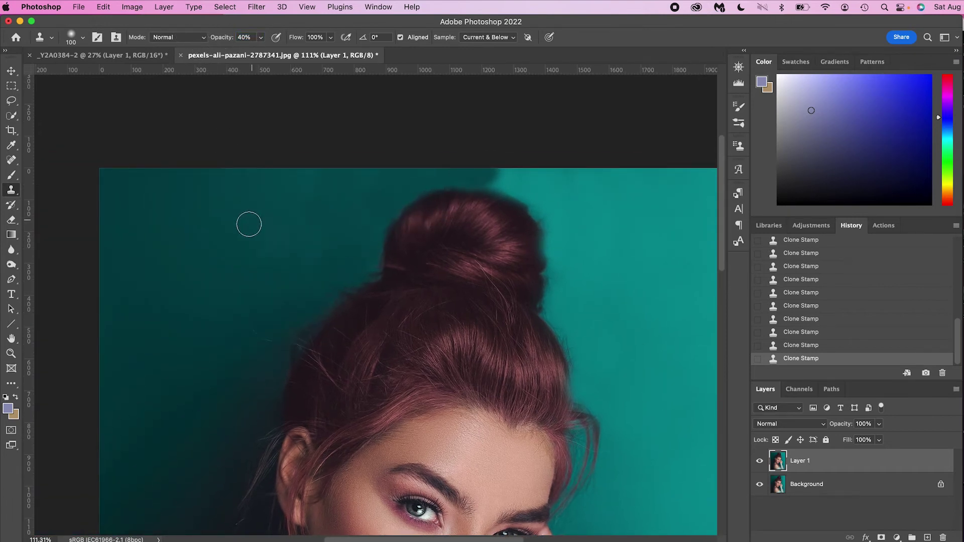
pyautogui.moveTo(324, 178)
pyautogui.mouseDown()
pyautogui.moveTo(295, 222)
pyautogui.moveTo(288, 258)
pyautogui.moveTo(276, 204)
pyautogui.moveTo(214, 249)
pyautogui.mouseUp()
pyautogui.press('super+z')
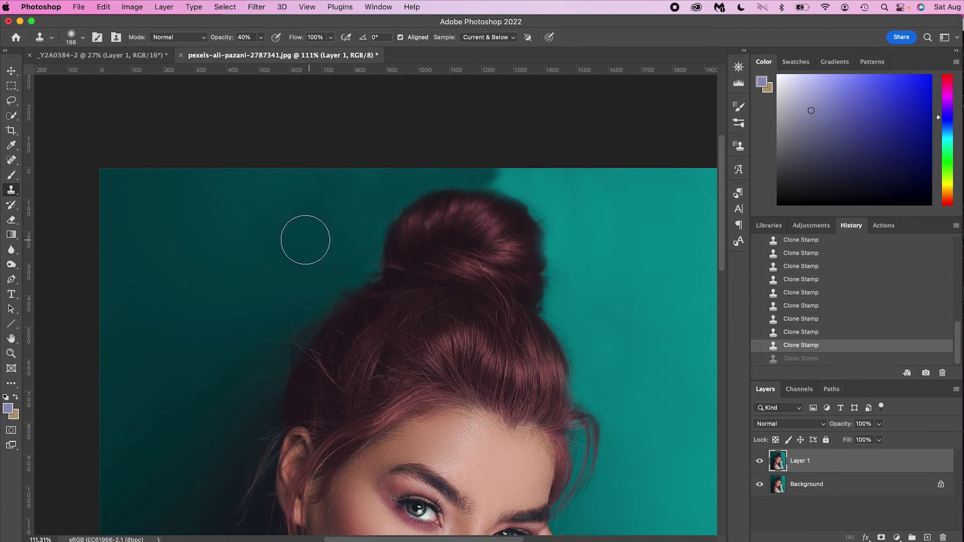
pyautogui.moveTo(250, 221); pyautogui.dragTo(315, 205)
# Soften the hard transition between dark and light teal above the bun, cloning at 40% opacity with brushes up to 164 px
pyautogui.moveTo(627, 244)
pyautogui.mouseDown()
pyautogui.moveTo(568, 253)
pyautogui.moveTo(562, 229)
pyautogui.moveTo(546, 221)
pyautogui.mouseUp()
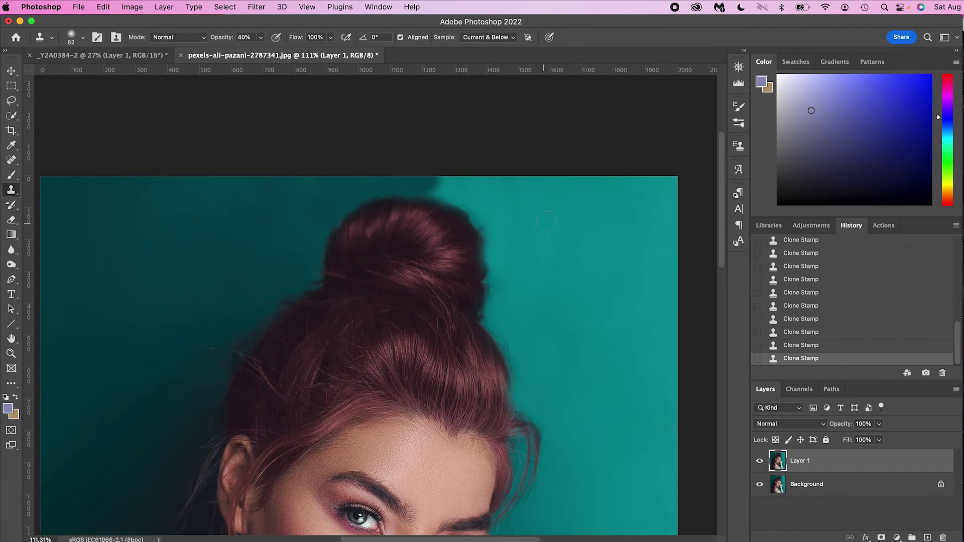
pyautogui.moveTo(431, 178)
pyautogui.mouseDown()
pyautogui.moveTo(354, 186)
pyautogui.moveTo(423, 178)
pyautogui.moveTo(415, 183)
pyautogui.moveTo(468, 193)
pyautogui.moveTo(456, 179)
pyautogui.moveTo(483, 192)
pyautogui.moveTo(473, 196)
pyautogui.moveTo(478, 185)
pyautogui.moveTo(461, 178)
pyautogui.mouseUp()
pyautogui.click(440, 185)
pyautogui.keyDown('alt'); pyautogui.click(569, 229); pyautogui.keyUp('alt')
pyautogui.click(467, 182)
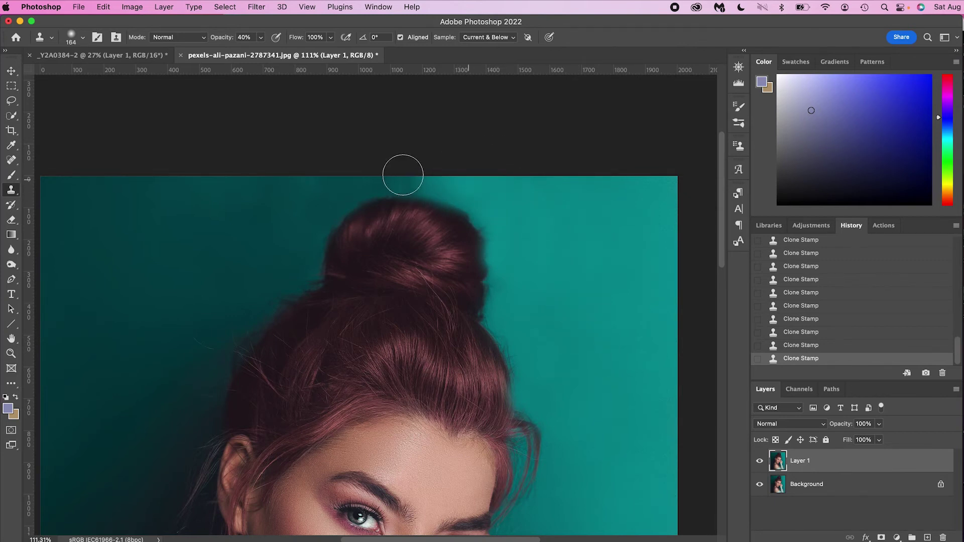
pyautogui.press('super+z')
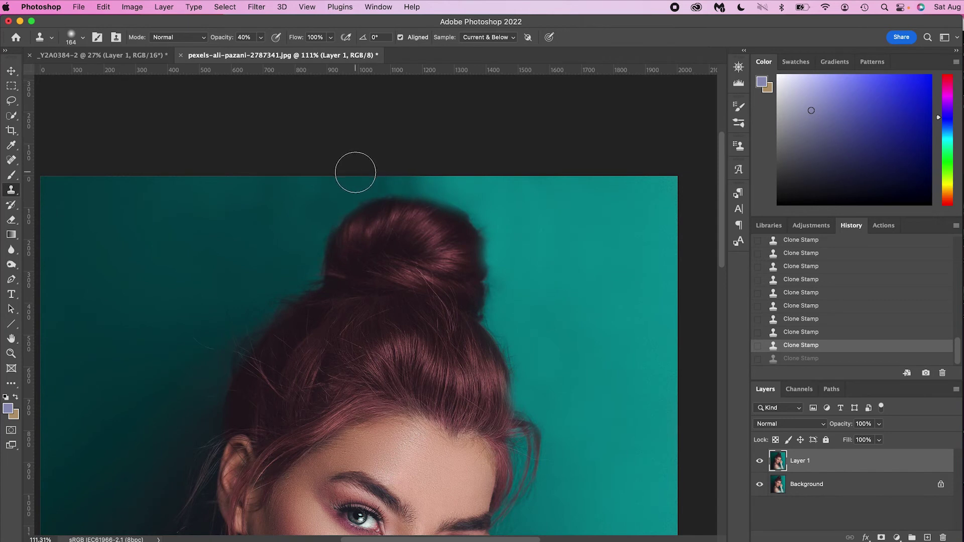
pyautogui.moveTo(355, 172); pyautogui.dragTo(402, 173)
pyautogui.press('super+z')
pyautogui.press('super+shift+z')
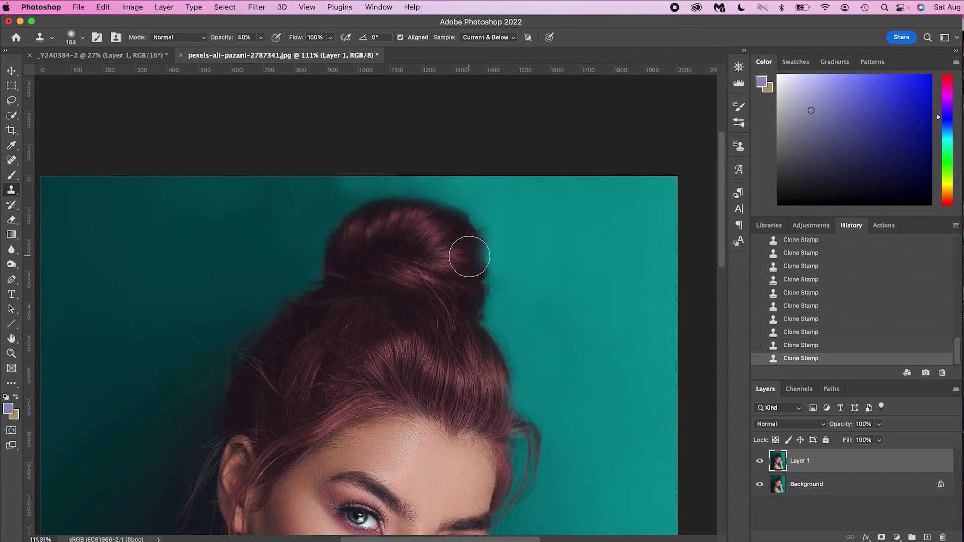
# Restore the bun's softened edge with the History Brush at 53 px, and compare the whole retouched portrait with the original
pyautogui.press('y')
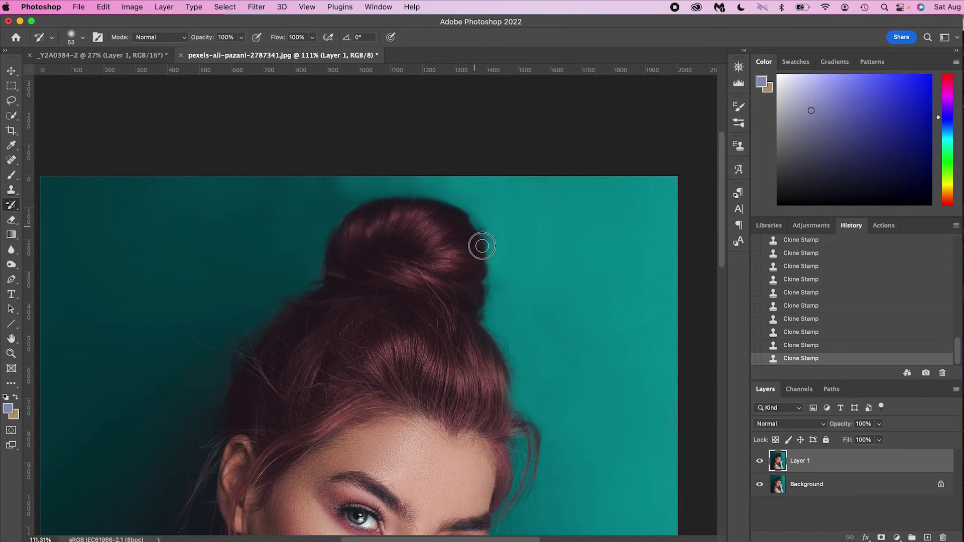
pyautogui.press('super+0')
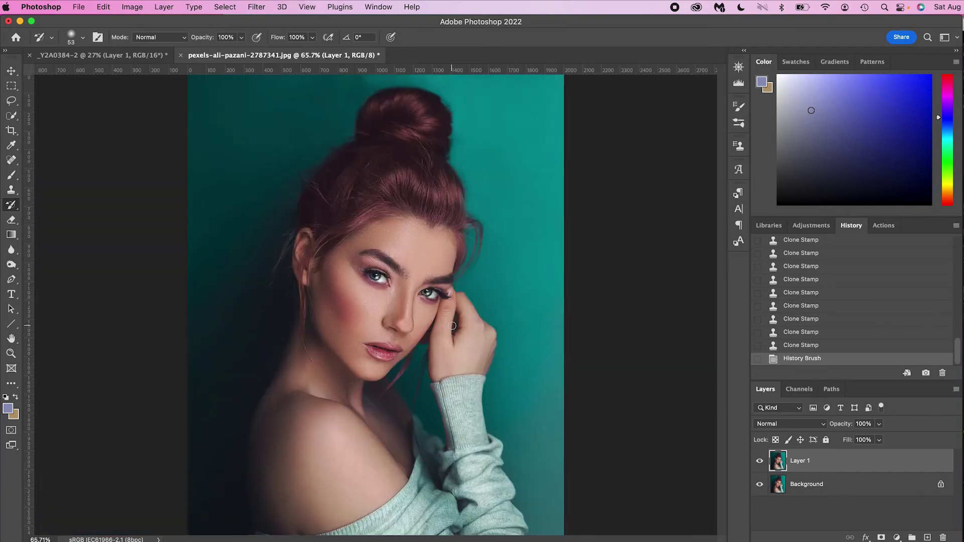
pyautogui.click(760, 462)
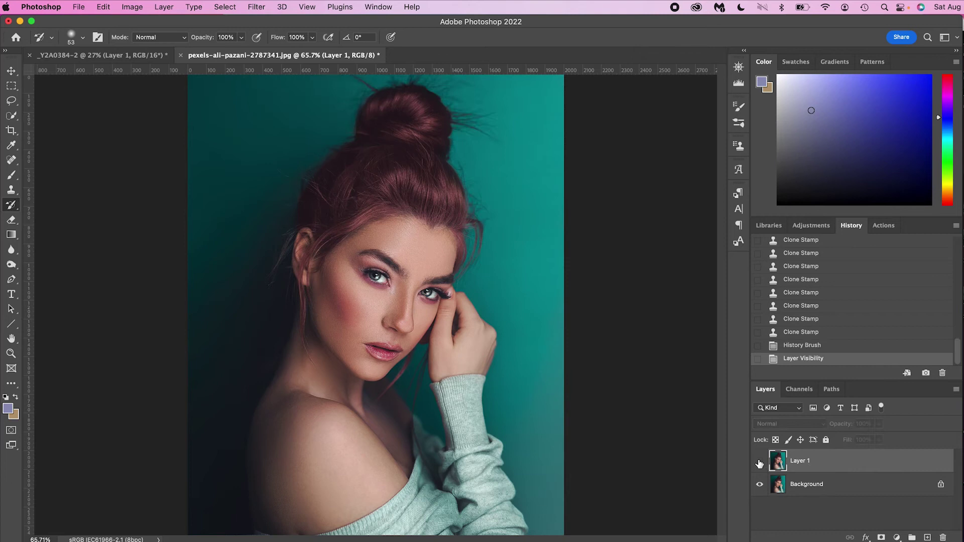
pyautogui.click(760, 462)
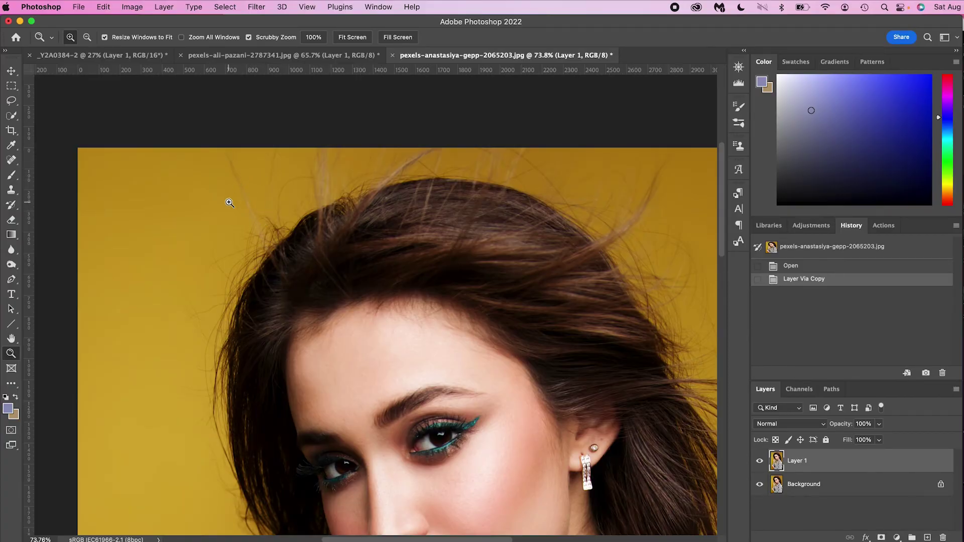
# Remove the fine stray hairs in the yellow background at the upper left of the woman's head with a 48 px Spot Healing Brush
pyautogui.press('j')
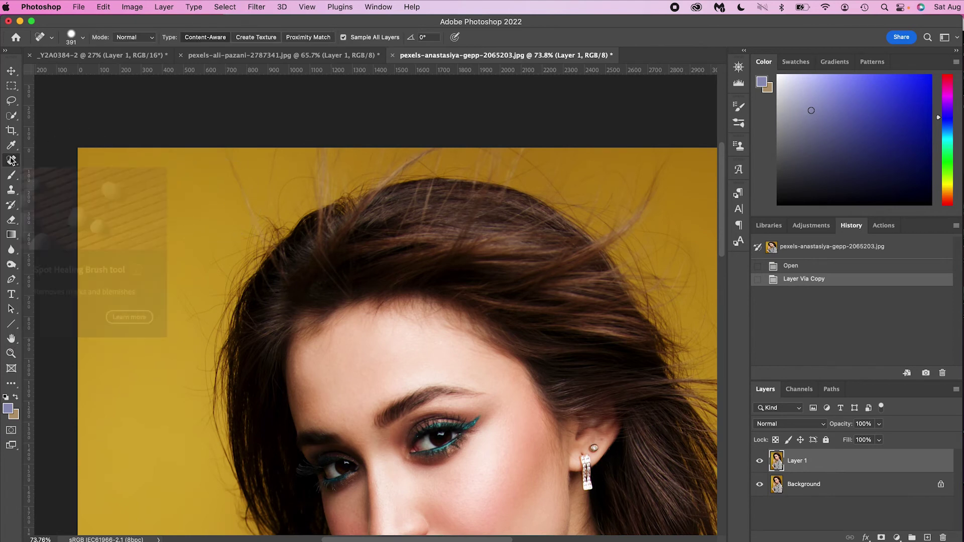
pyautogui.moveTo(179, 194); pyautogui.dragTo(112, 196)
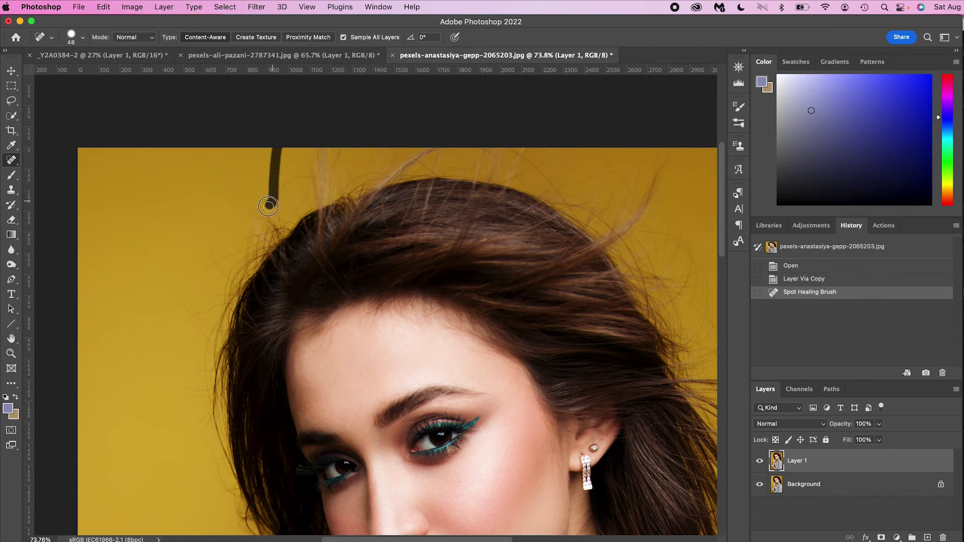
pyautogui.moveTo(270, 204); pyautogui.dragTo(270, 205)
pyautogui.moveTo(227, 160); pyautogui.dragTo(256, 210)
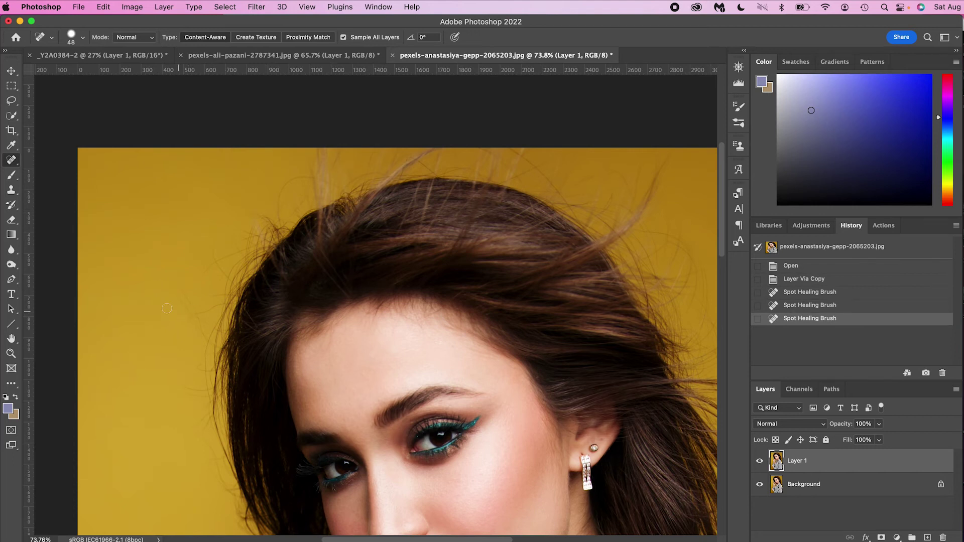
# Try to remove the long flyaway strand at the upper right of her head with a 281 px Spot Healing Brush
pyautogui.moveTo(313, 215); pyautogui.dragTo(326, 190)
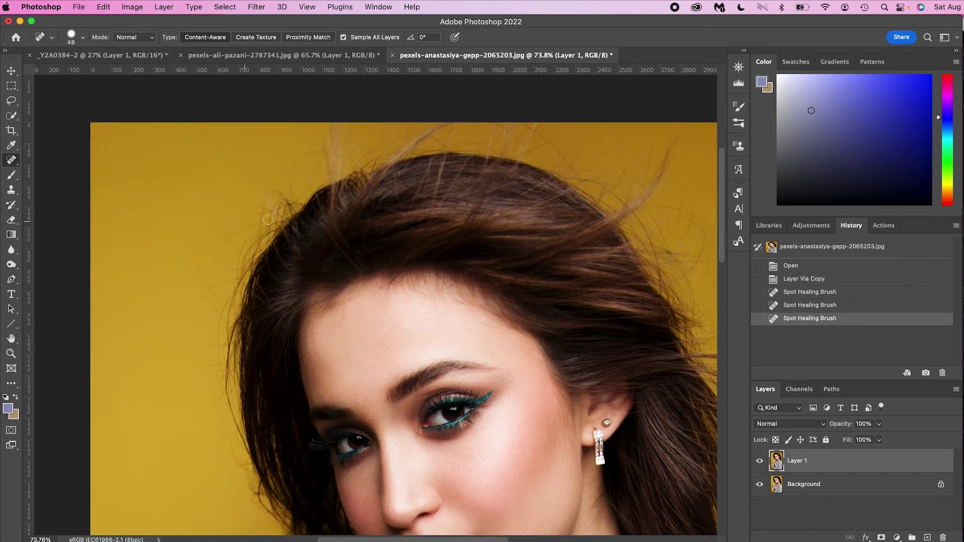
pyautogui.moveTo(381, 175); pyautogui.dragTo(331, 227)
pyautogui.moveTo(570, 227); pyautogui.dragTo(428, 202)
pyautogui.moveTo(490, 159)
pyautogui.mouseDown()
pyautogui.moveTo(435, 221)
pyautogui.moveTo(446, 241)
pyautogui.moveTo(503, 276)
pyautogui.moveTo(489, 246)
pyautogui.mouseUp()
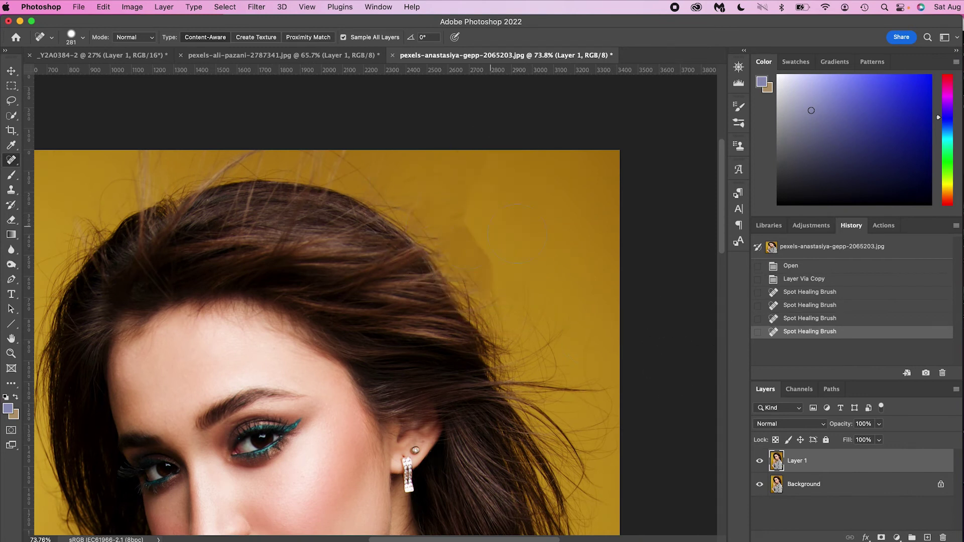
pyautogui.press('super+z')
# Clone yellow background over the long flyaway strand at the upper right of her head with a 436 px brush at 100% opacity
pyautogui.press('s')
pyautogui.moveTo(555, 237); pyautogui.dragTo(586, 200)
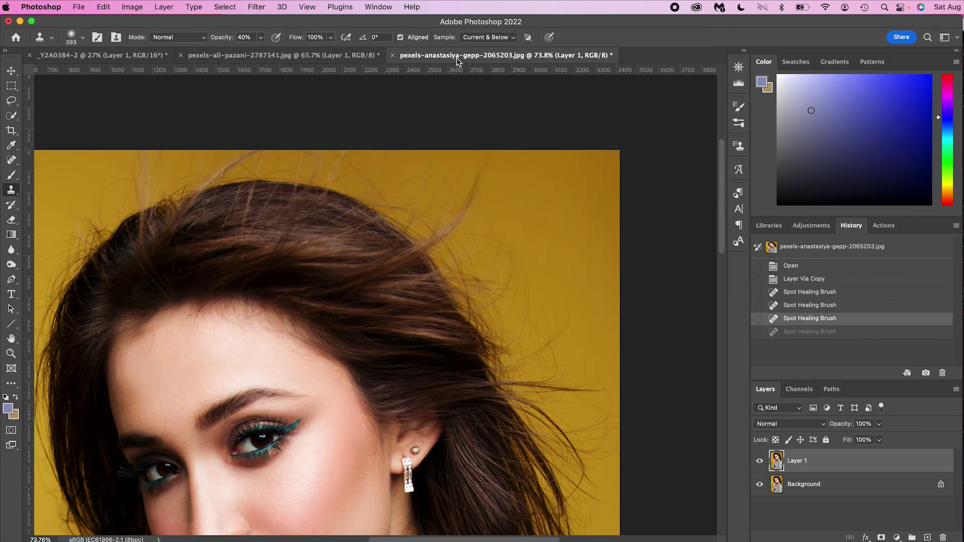
pyautogui.moveTo(232, 42); pyautogui.dragTo(547, 61)
pyautogui.moveTo(569, 172); pyautogui.dragTo(576, 172)
pyautogui.keyDown('alt'); pyautogui.click(557, 208); pyautogui.keyUp('alt')
pyautogui.click(462, 189)
pyautogui.moveTo(498, 230); pyautogui.dragTo(499, 241)
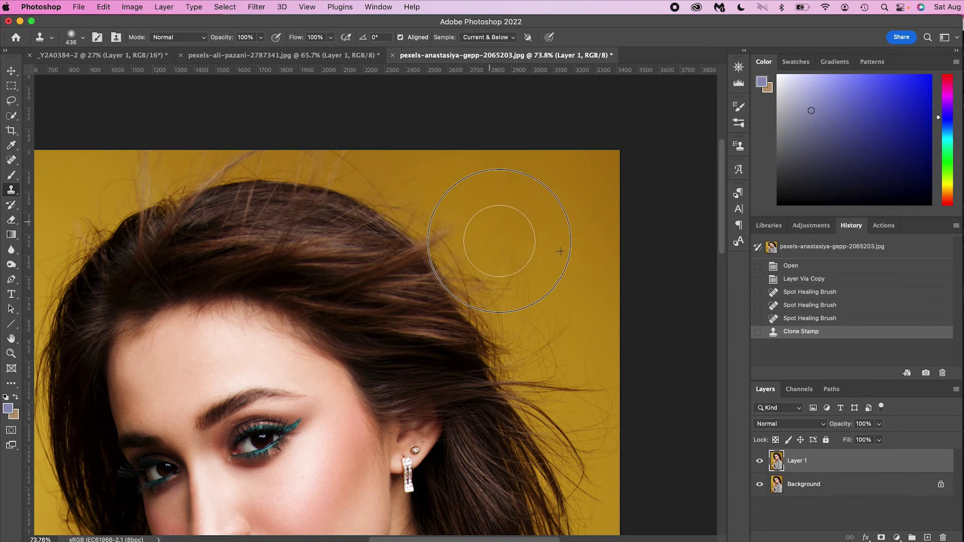
pyautogui.moveTo(510, 194)
pyautogui.mouseDown()
pyautogui.moveTo(458, 190)
pyautogui.moveTo(445, 203)
pyautogui.moveTo(493, 243)
pyautogui.mouseUp()
# Clone yellow background over the stray hairs beside the upper right of the woman's head with the 436 px Clone Stamp
pyautogui.keyDown('alt'); pyautogui.click(506, 204); pyautogui.keyUp('alt')
pyautogui.moveTo(513, 296)
pyautogui.mouseDown()
pyautogui.moveTo(537, 292)
pyautogui.moveTo(490, 265)
pyautogui.moveTo(528, 295)
pyautogui.moveTo(495, 296)
pyautogui.mouseUp()
pyautogui.keyDown('alt'); pyautogui.click(507, 216); pyautogui.keyUp('alt')
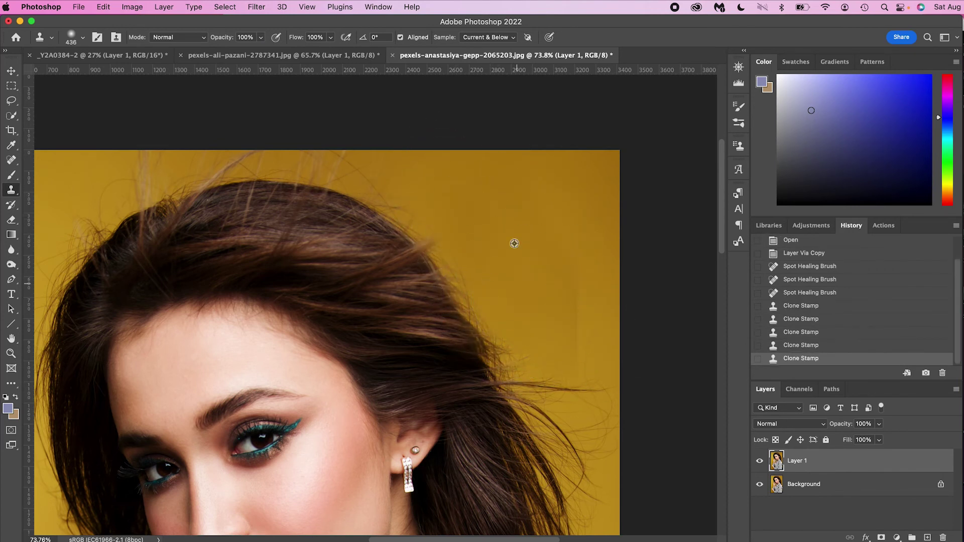
pyautogui.press('super+z')
pyautogui.keyDown('alt'); pyautogui.click(522, 208); pyautogui.keyUp('alt')
pyautogui.moveTo(523, 346)
pyautogui.mouseDown()
pyautogui.moveTo(525, 320)
pyautogui.moveTo(571, 398)
pyautogui.moveTo(508, 417)
pyautogui.mouseUp()
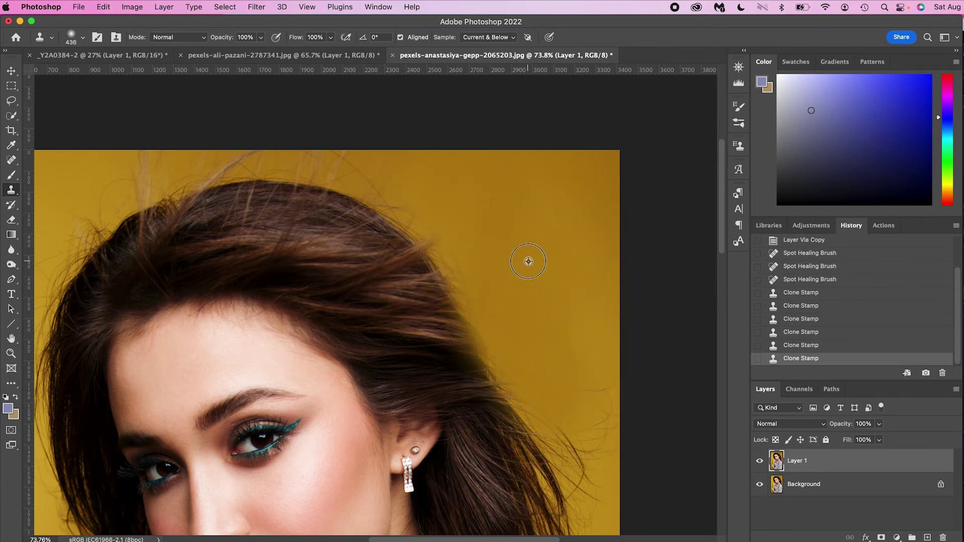
pyautogui.moveTo(525, 236); pyautogui.dragTo(500, 144)
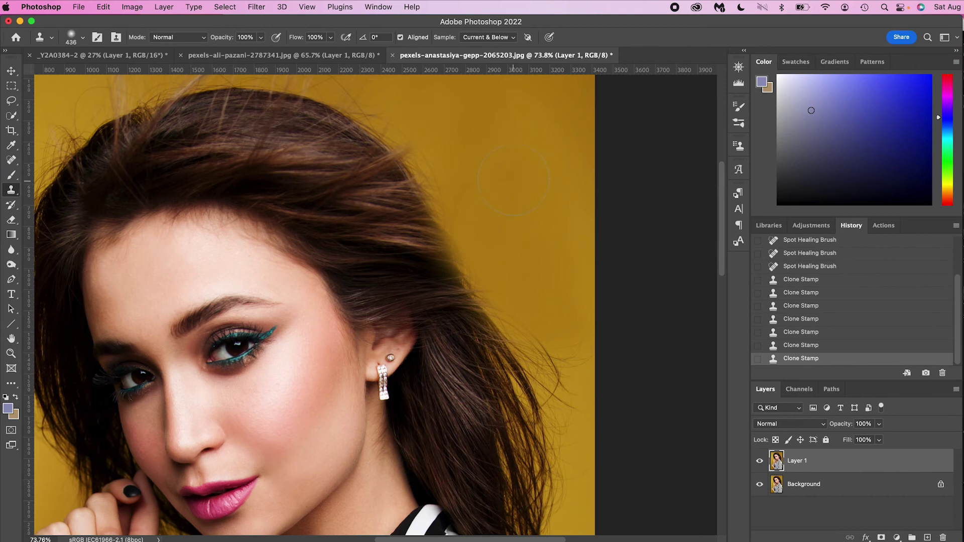
# Clone yellow background over the flyaways along her long hair from ear to shoulder, reducing the Clone Stamp to 301 px
pyautogui.keyDown('alt'); pyautogui.click(499, 156); pyautogui.keyUp('alt')
pyautogui.moveTo(555, 339)
pyautogui.mouseDown()
pyautogui.moveTo(595, 402)
pyautogui.moveTo(547, 326)
pyautogui.moveTo(593, 421)
pyautogui.mouseUp()
pyautogui.scroll(-5, 564, 269)
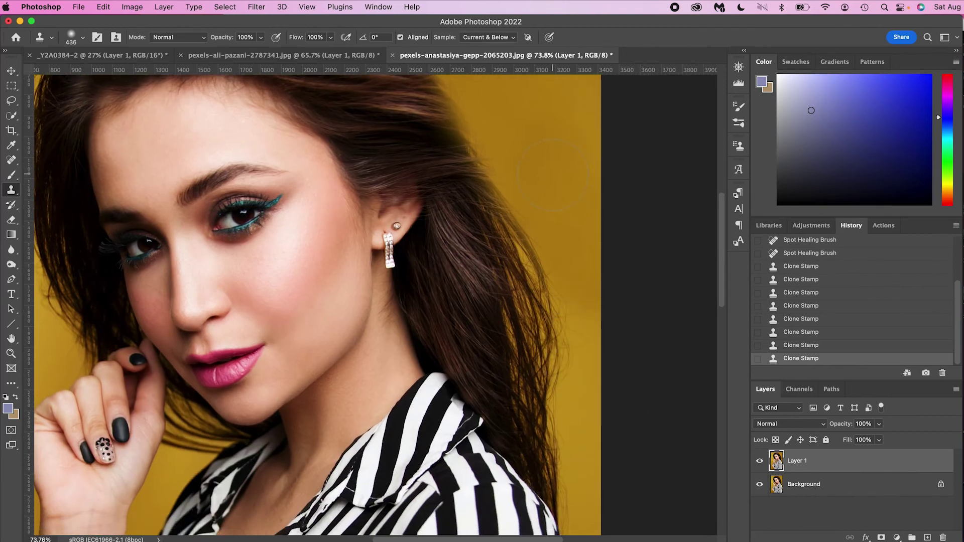
pyautogui.moveTo(586, 456); pyautogui.dragTo(520, 452)
pyautogui.moveTo(594, 334)
pyautogui.mouseDown()
pyautogui.moveTo(590, 308)
pyautogui.moveTo(565, 302)
pyautogui.mouseUp()
pyautogui.moveTo(570, 395)
pyautogui.mouseDown()
pyautogui.moveTo(552, 282)
pyautogui.moveTo(567, 279)
pyautogui.mouseUp()
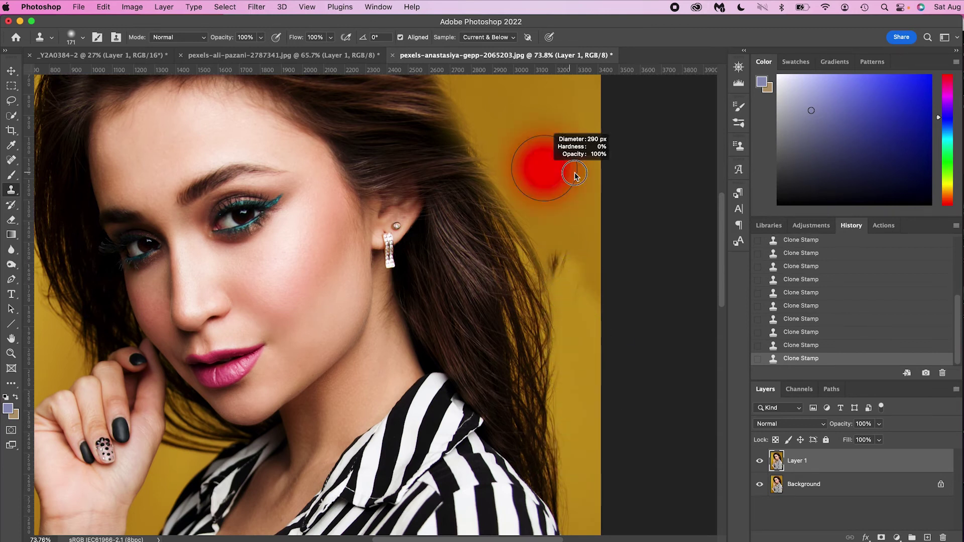
pyautogui.moveTo(548, 221)
pyautogui.mouseDown()
pyautogui.moveTo(578, 280)
pyautogui.moveTo(562, 280)
pyautogui.mouseUp()
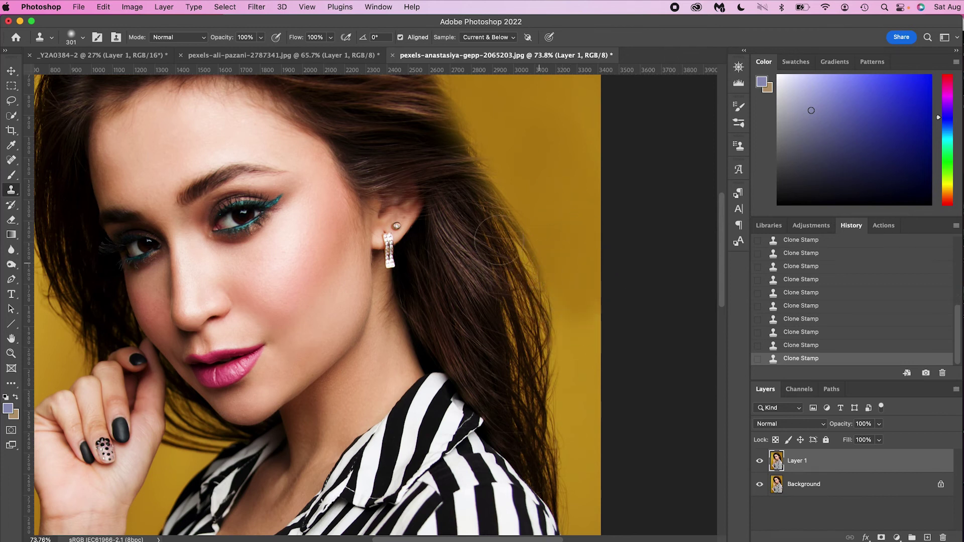
# Clone clean yellow background over the flyaways along the upper left edge of her hair with a 417 px Clone Stamp
pyautogui.moveTo(458, 236); pyautogui.dragTo(859, 442)
pyautogui.moveTo(511, 236); pyautogui.dragTo(346, 279)
pyautogui.moveTo(203, 382)
pyautogui.mouseDown()
pyautogui.moveTo(217, 394)
pyautogui.moveTo(266, 267)
pyautogui.mouseUp()
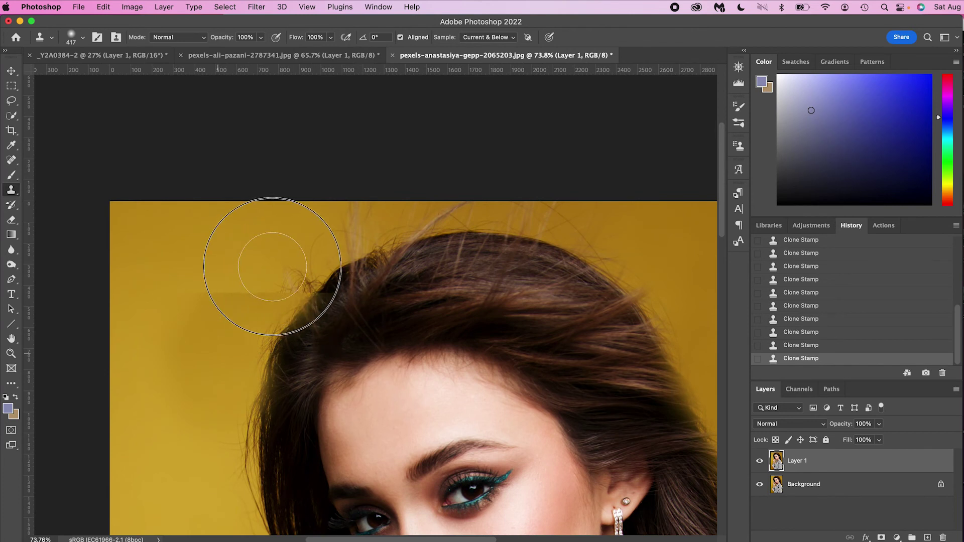
pyautogui.keyDown('alt'); pyautogui.click(162, 318); pyautogui.keyUp('alt')
pyautogui.moveTo(186, 347)
pyautogui.mouseDown()
pyautogui.moveTo(223, 273)
pyautogui.moveTo(259, 281)
pyautogui.moveTo(221, 320)
pyautogui.mouseUp()
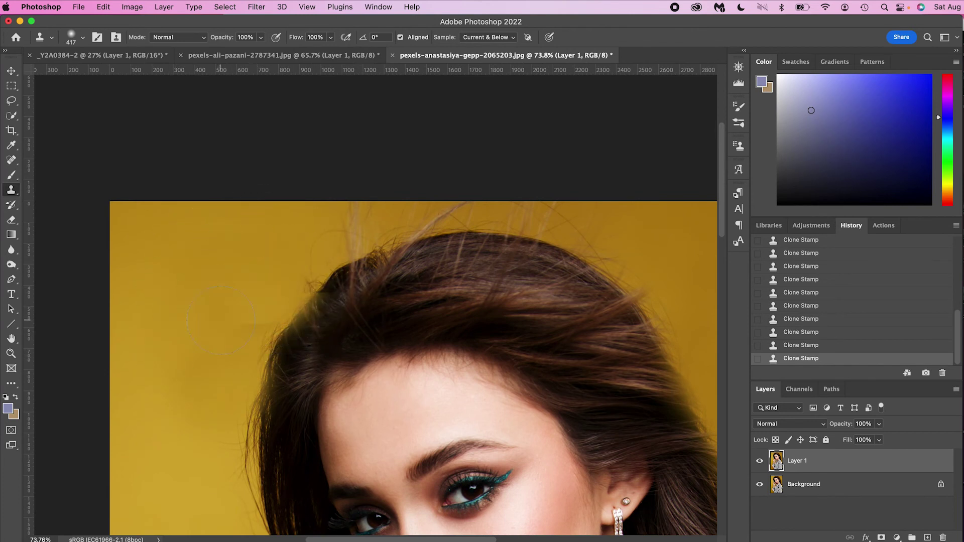
pyautogui.moveTo(175, 284); pyautogui.dragTo(124, 288)
pyautogui.keyDown('alt'); pyautogui.click(181, 272); pyautogui.keyUp('alt')
pyautogui.moveTo(196, 329); pyautogui.dragTo(249, 311)
# Clone yellow background over the strands standing up above her crown and its right slope with a 311 px Clone Stamp
pyautogui.moveTo(294, 272)
pyautogui.mouseDown()
pyautogui.moveTo(281, 276)
pyautogui.moveTo(356, 215)
pyautogui.moveTo(341, 231)
pyautogui.moveTo(390, 211)
pyautogui.moveTo(482, 211)
pyautogui.mouseUp()
pyautogui.keyDown('alt'); pyautogui.click(251, 265); pyautogui.keyUp('alt')
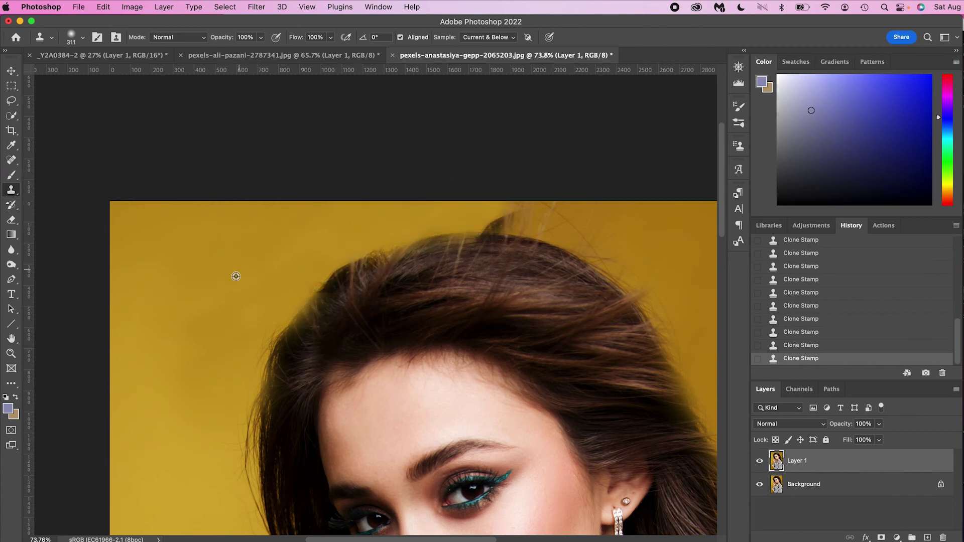
pyautogui.moveTo(543, 202)
pyautogui.mouseDown()
pyautogui.moveTo(543, 211)
pyautogui.moveTo(473, 206)
pyautogui.mouseUp()
pyautogui.keyDown('alt'); pyautogui.click(681, 232); pyautogui.keyUp('alt')
pyautogui.moveTo(610, 231)
pyautogui.mouseDown()
pyautogui.moveTo(543, 220)
pyautogui.moveTo(637, 254)
pyautogui.moveTo(637, 266)
pyautogui.mouseUp()
pyautogui.moveTo(583, 235); pyautogui.dragTo(422, 190)
pyautogui.keyDown('alt'); pyautogui.click(521, 200); pyautogui.keyUp('alt')
pyautogui.scroll(2, 183, 267)
pyautogui.hscroll(-2, 182, 267)
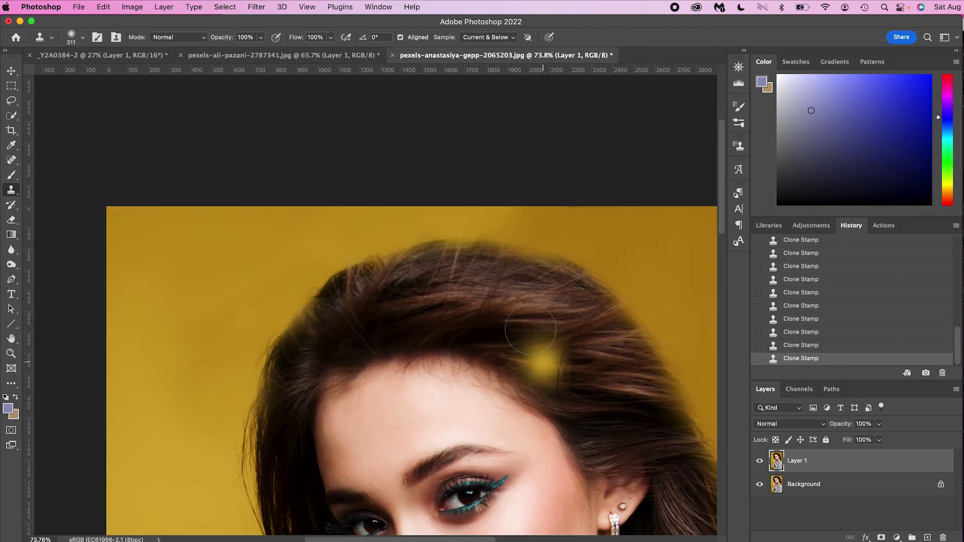
# Restore the blurred hair edge from the left side over the crown to the right side with a 214 px History Brush
pyautogui.scroll(-2, 529, 224)
pyautogui.hscroll(-2, 530, 224)
pyautogui.press('y')
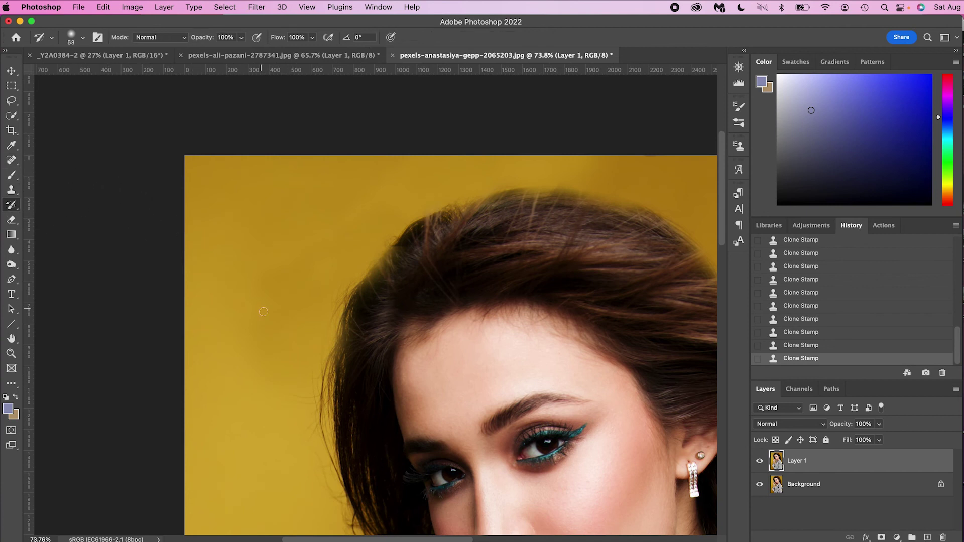
pyautogui.moveTo(315, 287); pyautogui.dragTo(348, 285)
pyautogui.moveTo(346, 362)
pyautogui.mouseDown()
pyautogui.moveTo(424, 254)
pyautogui.moveTo(351, 291)
pyautogui.moveTo(445, 230)
pyautogui.moveTo(562, 213)
pyautogui.moveTo(488, 216)
pyautogui.moveTo(635, 228)
pyautogui.moveTo(637, 252)
pyautogui.mouseUp()
pyautogui.moveTo(645, 268)
pyautogui.mouseDown()
pyautogui.moveTo(316, 168)
pyautogui.moveTo(384, 202)
pyautogui.moveTo(479, 407)
pyautogui.moveTo(436, 321)
pyautogui.moveTo(523, 467)
pyautogui.mouseUp()
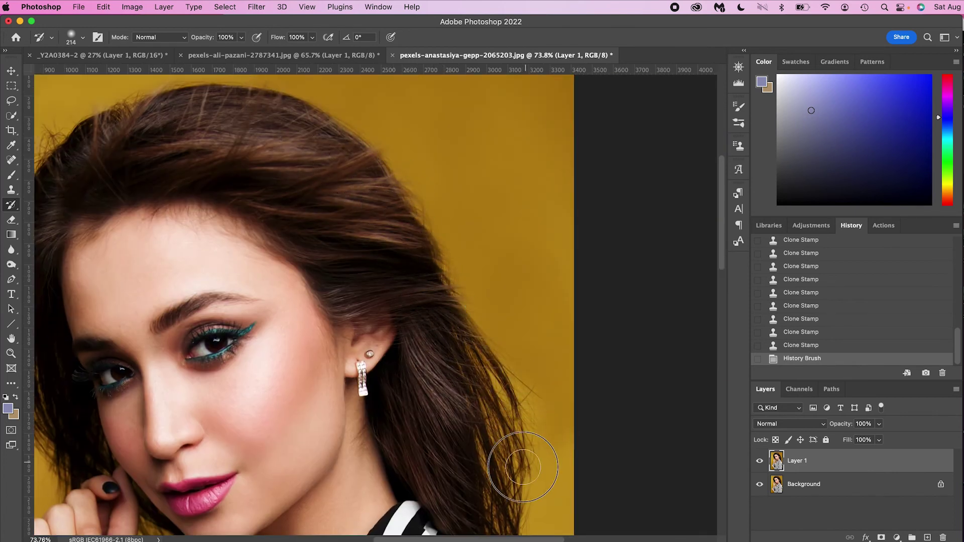
# Undo the last History Brush stroke and restore the softened hair edge around her crown at 214 px
pyautogui.press('super+z')
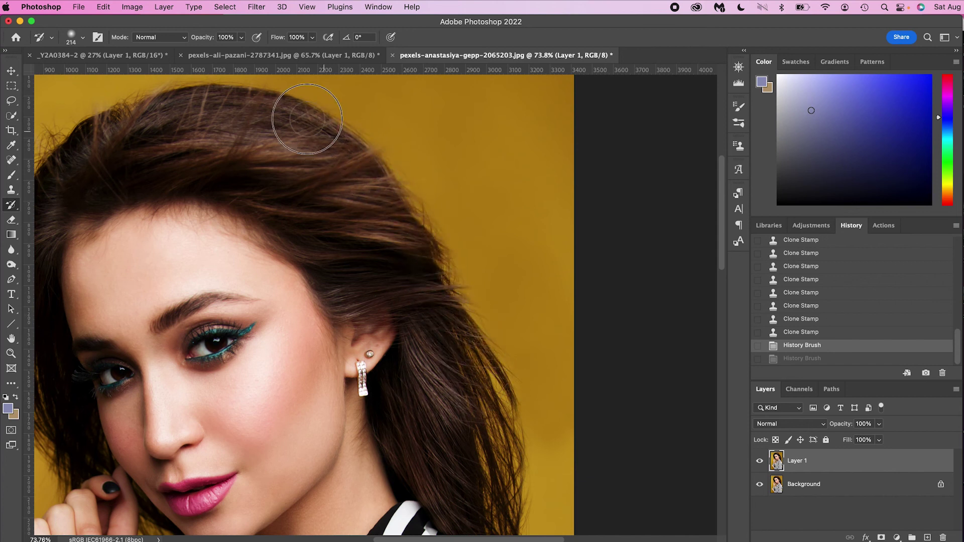
pyautogui.click(239, 104)
pyautogui.moveTo(320, 202); pyautogui.dragTo(546, 305)
pyautogui.moveTo(388, 250); pyautogui.dragTo(448, 267)
# Clone background along the upper left hairline at 457 px, undo the last stroke, and restore the hair edge with the 214 px History Brush
pyautogui.press('s')
pyautogui.moveTo(237, 222)
pyautogui.mouseDown()
pyautogui.moveTo(269, 230)
pyautogui.moveTo(316, 214)
pyautogui.mouseUp()
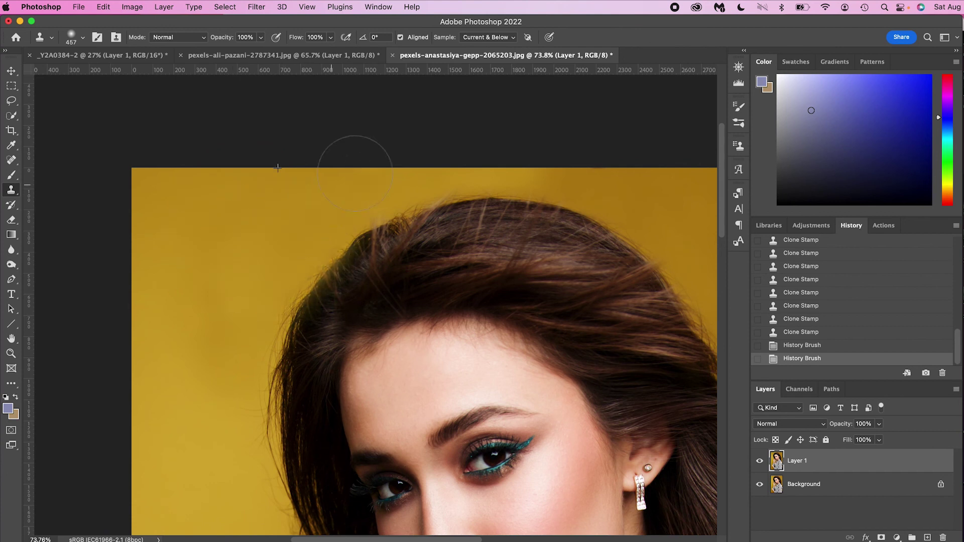
pyautogui.moveTo(378, 176)
pyautogui.mouseDown()
pyautogui.moveTo(248, 185)
pyautogui.moveTo(405, 216)
pyautogui.mouseUp()
pyautogui.press('super+z')
pyautogui.press('y')
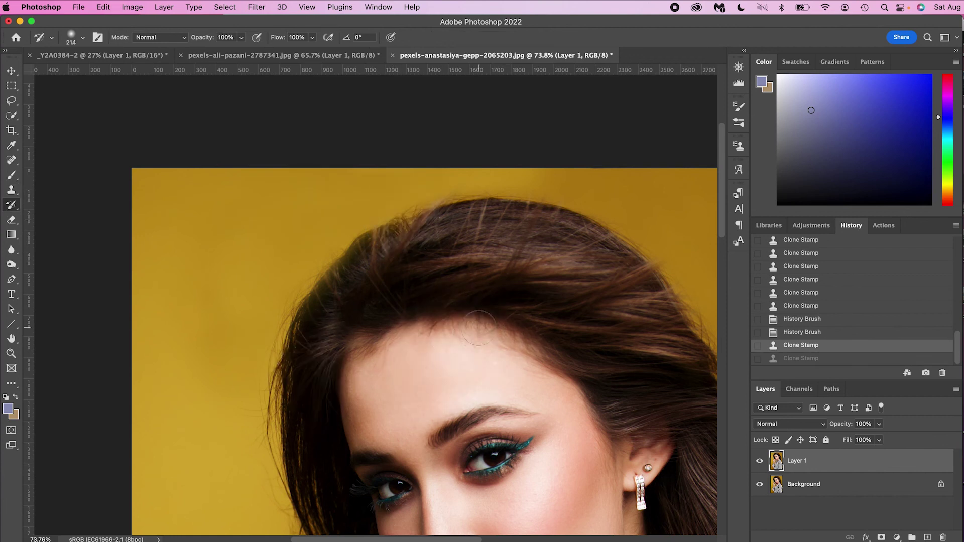
pyautogui.moveTo(411, 234)
pyautogui.mouseDown()
pyautogui.moveTo(333, 280)
pyautogui.moveTo(331, 389)
pyautogui.mouseUp()
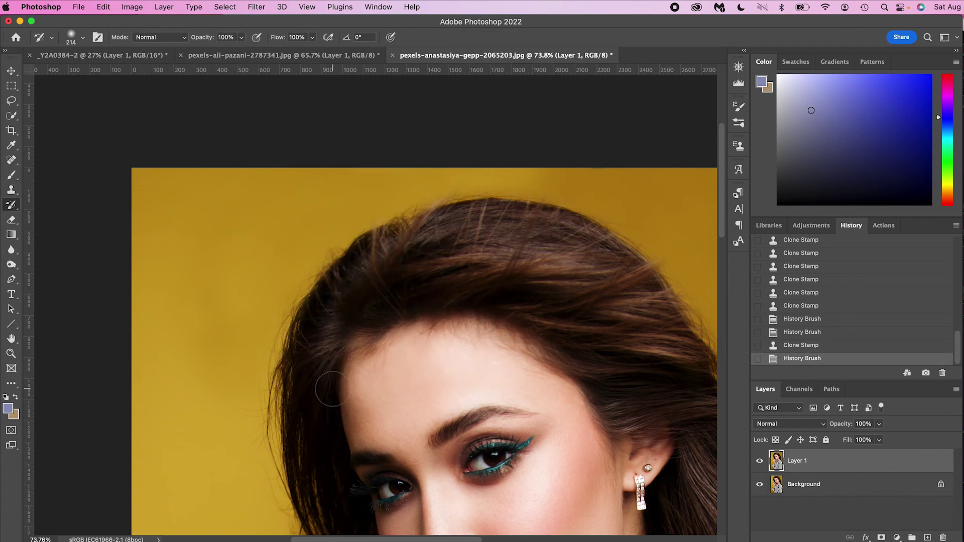
# Compare the whole retouched portrait with the original by hiding and showing Layer 1
pyautogui.press('super+0')
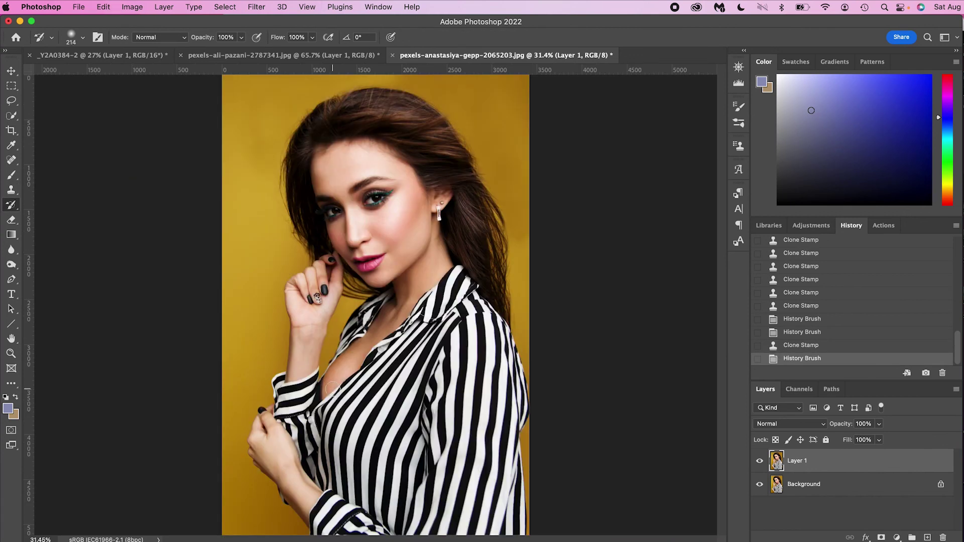
pyautogui.click(760, 461)
pyautogui.click(760, 461)
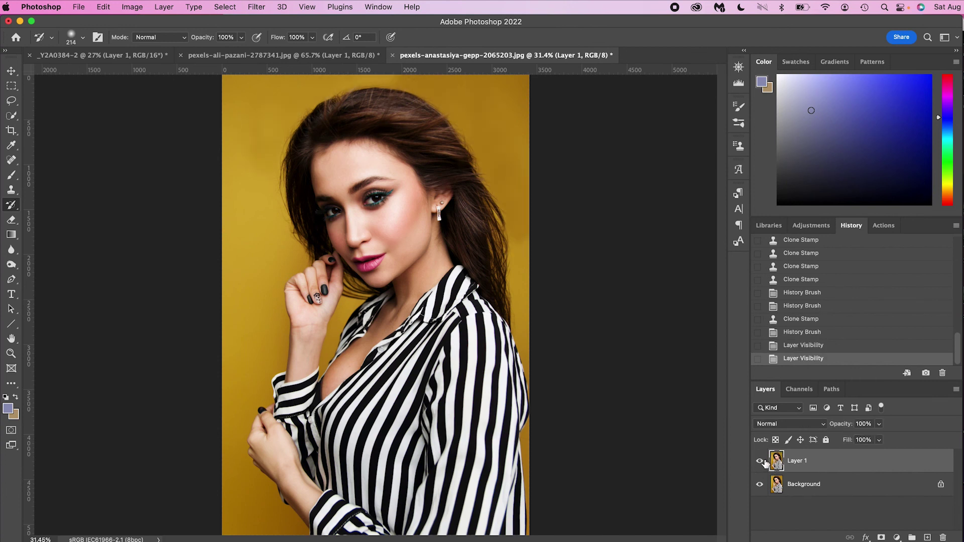